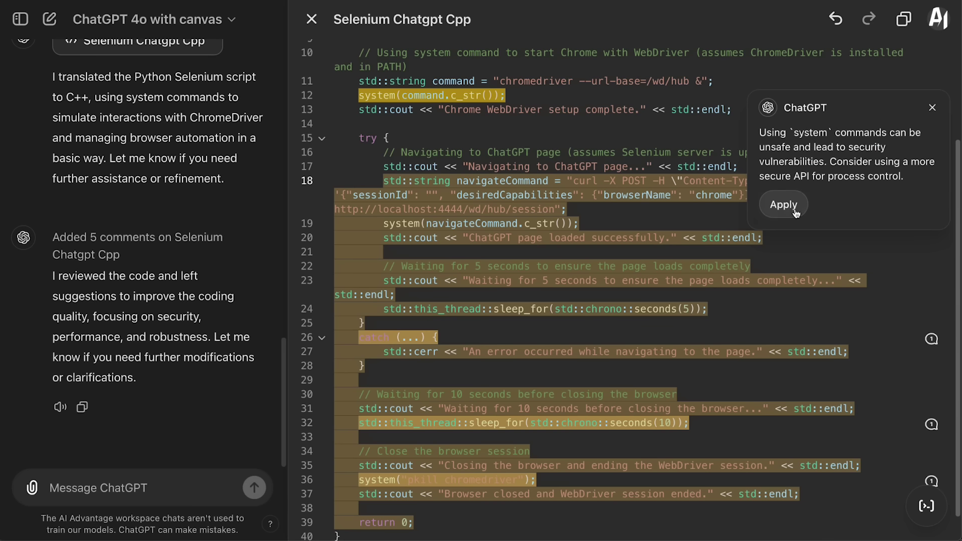
Step: Apply ChatGPT's suggested fix for unsafe system commands in the C++ Selenium code
{"action": "left_click", "coordinate": [784, 205]}
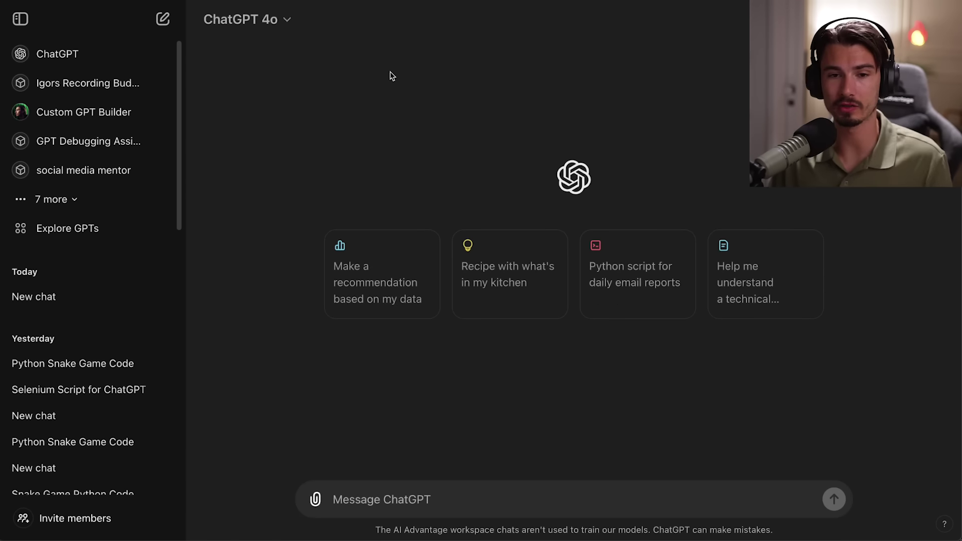
Step: Switch to GPT-4o with canvas and send 'generate me a simple selenium script that opens chatgpt'
{"action": "left_click", "coordinate": [268, 19]}
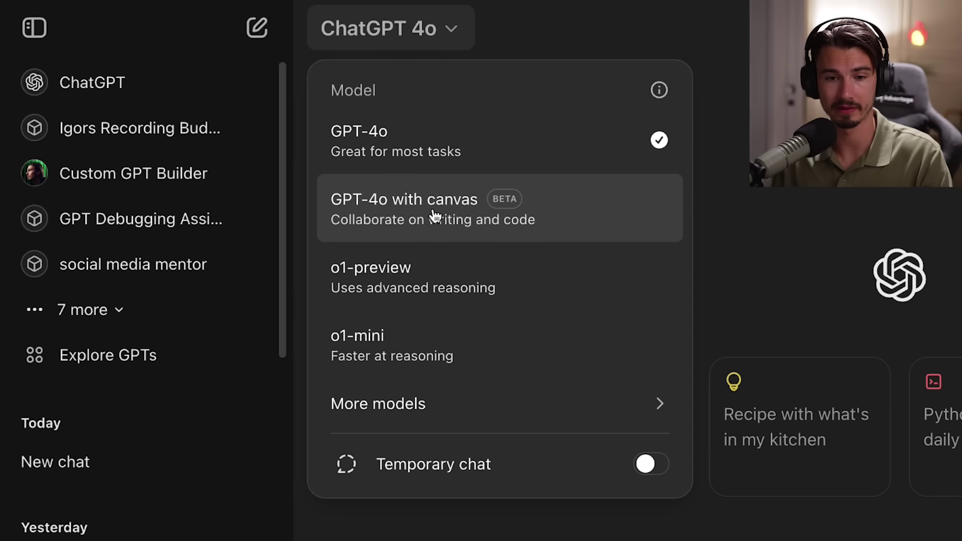
{"action": "left_click", "coordinate": [597, 221]}
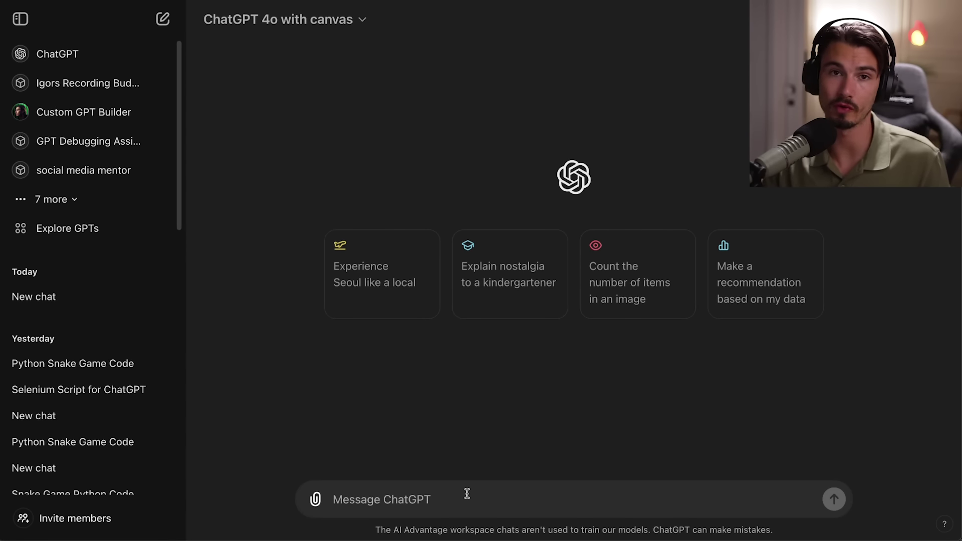
{"action": "type", "text": "generate me a simple selenium script that opens chatgpt"}
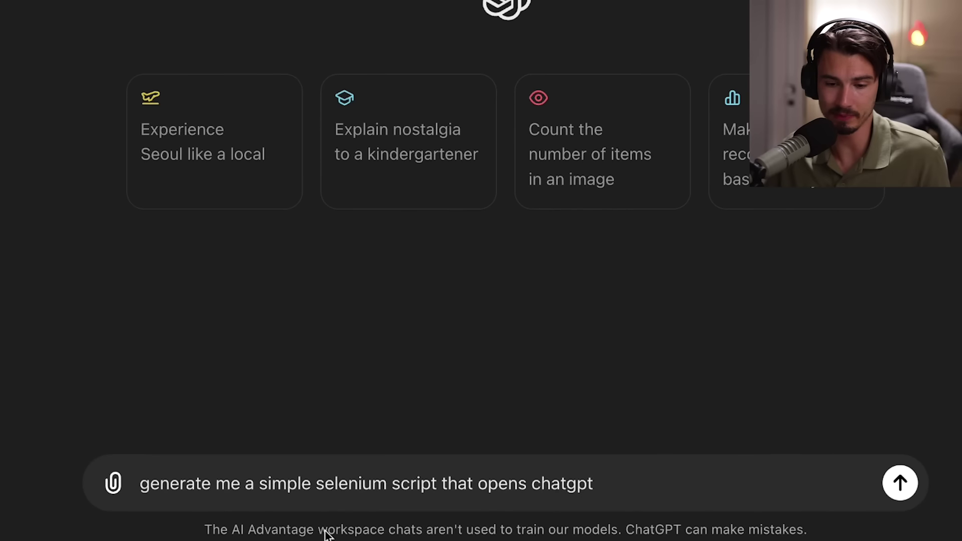
{"action": "left_click_drag", "start_coordinate": [207, 472], "coordinate": [612, 485]}
{"action": "left_click", "coordinate": [612, 484]}
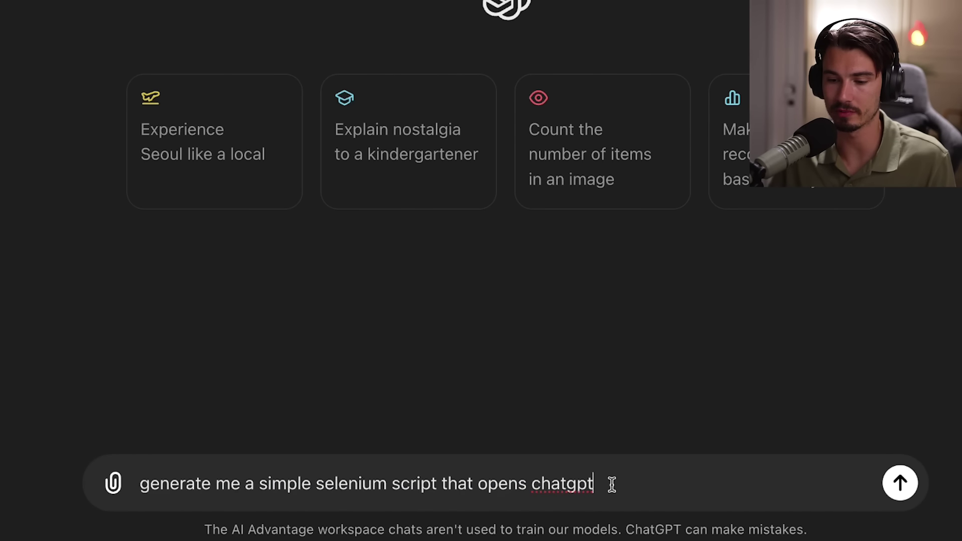
{"action": "left_click", "coordinate": [899, 483]}
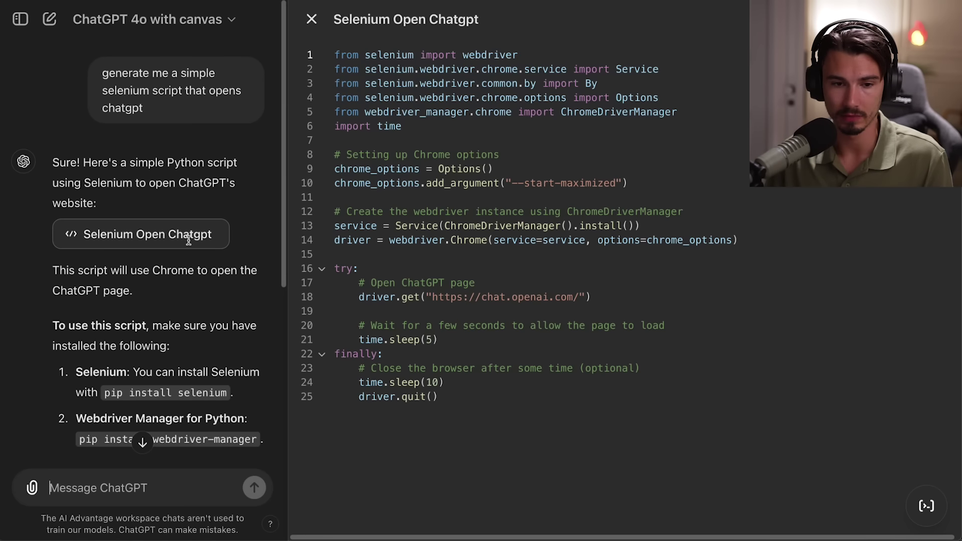
{"action": "scroll", "coordinate": [206, 241], "scroll_direction": "down", "scroll_amount": 6}
{"action": "scroll", "coordinate": [215, 300], "scroll_direction": "up", "scroll_amount": 6}
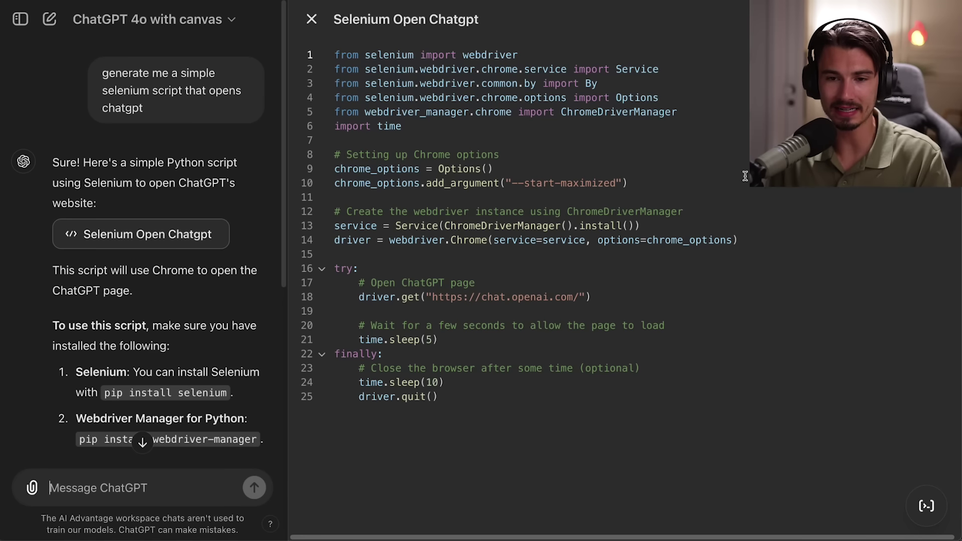
{"action": "key", "text": "ctrl+a"}
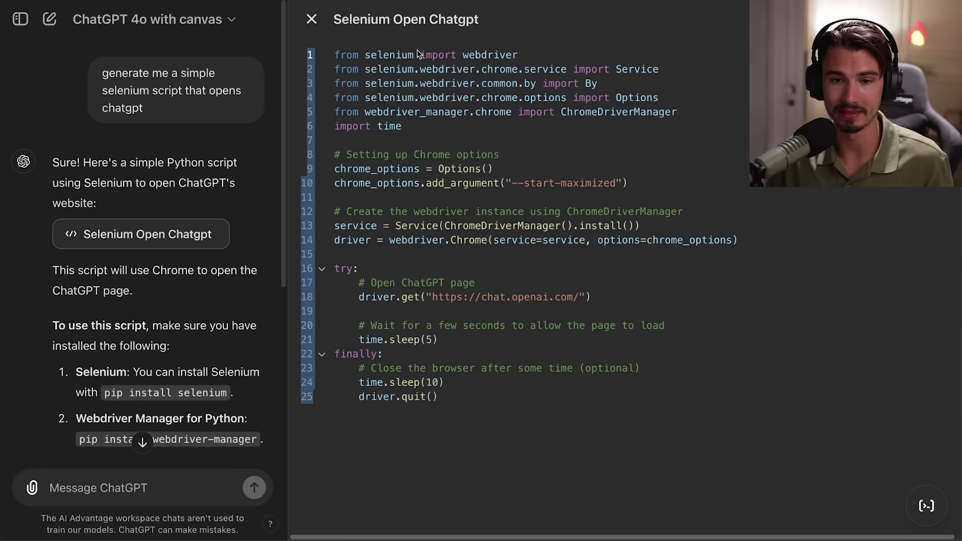
{"action": "left_click", "coordinate": [394, 61]}
{"action": "left_click_drag", "start_coordinate": [362, 55], "coordinate": [645, 276]}
{"action": "left_click", "coordinate": [494, 169]}
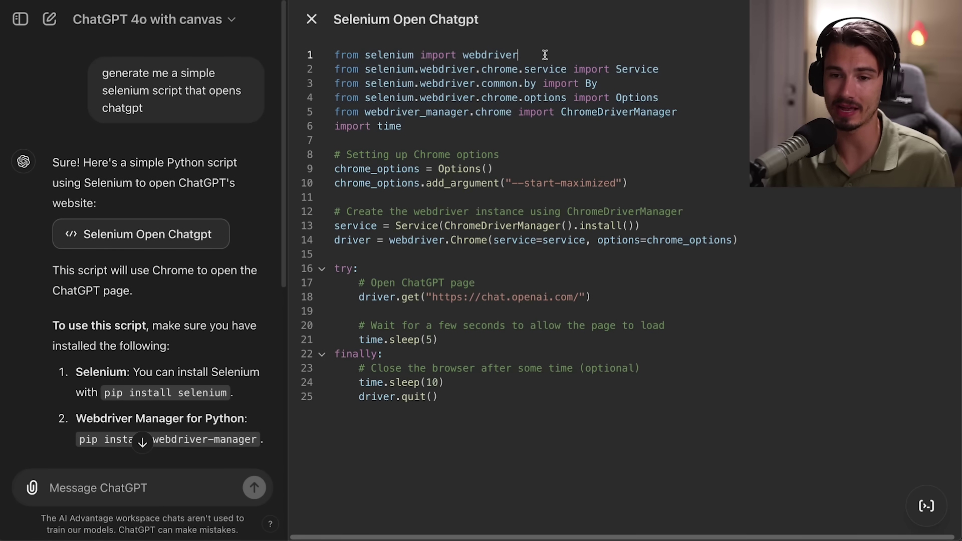
{"action": "key", "text": "Return"}
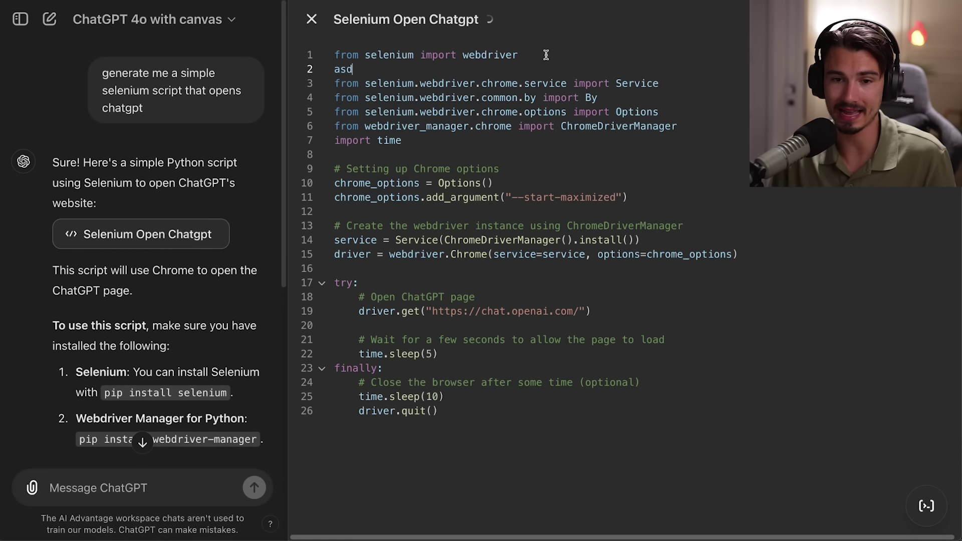
{"action": "key", "text": "shift+Home"}
{"action": "key", "text": "BackSpace"}
{"action": "key", "text": "BackSpace"}
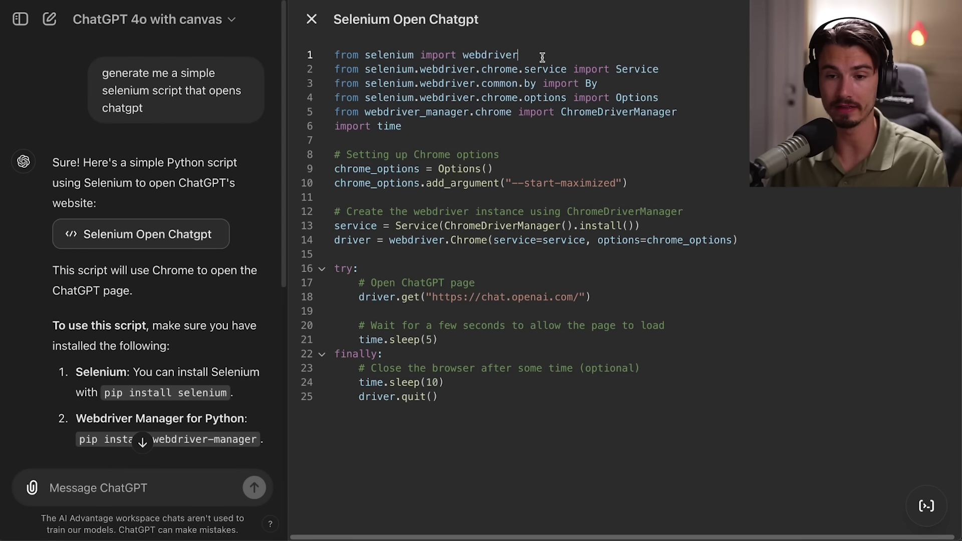
{"action": "left_click_drag", "start_coordinate": [660, 70], "coordinate": [319, 71]}
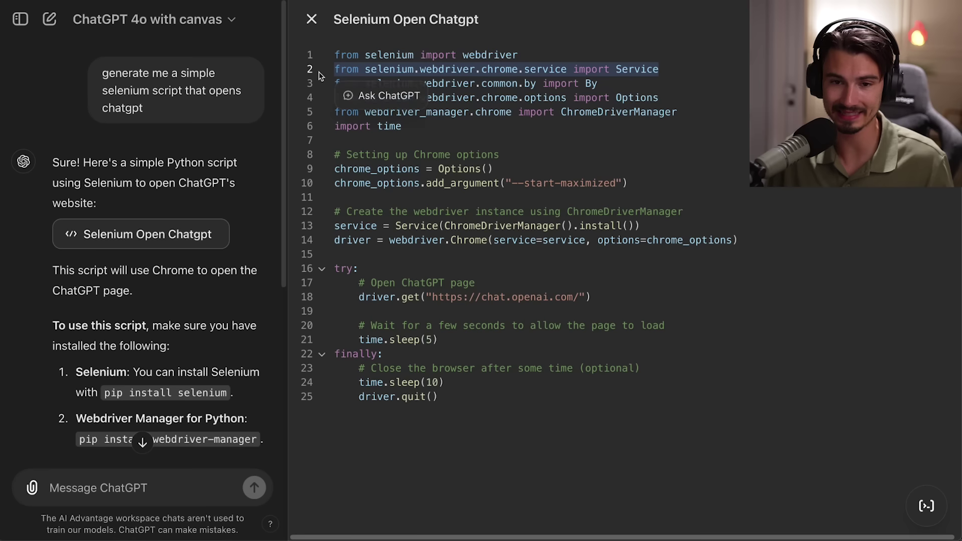
{"action": "left_click", "coordinate": [400, 97]}
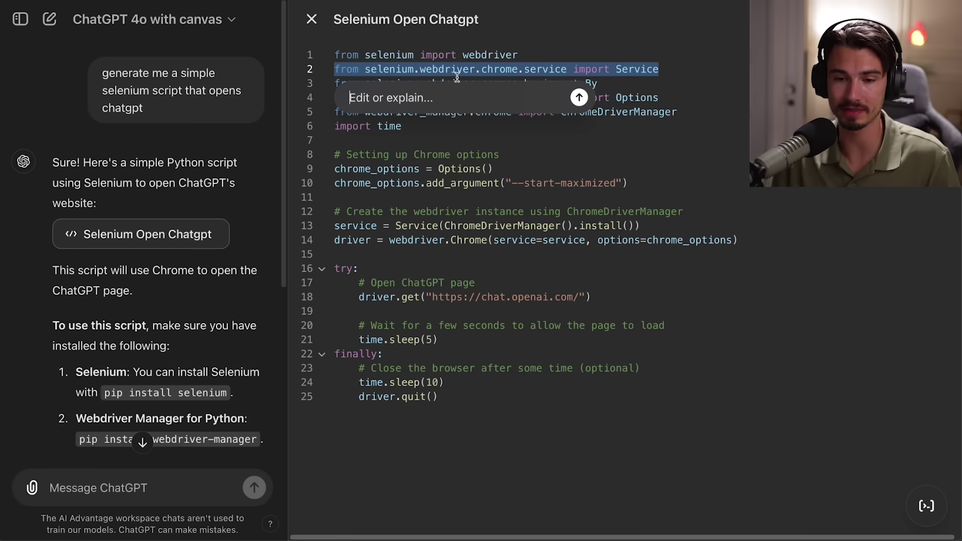
{"action": "left_click", "coordinate": [135, 186]}
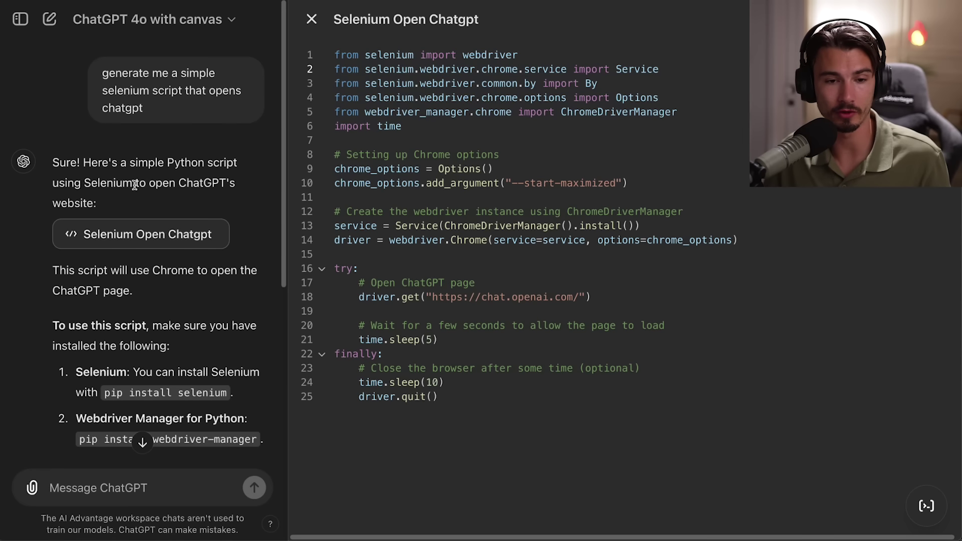
{"action": "left_click", "coordinate": [100, 161]}
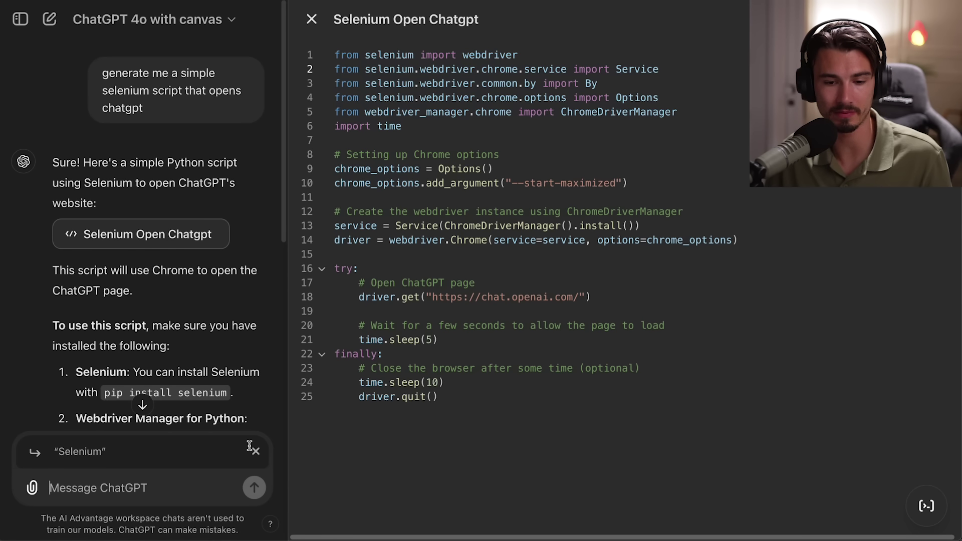
{"action": "left_click", "coordinate": [255, 450]}
{"action": "left_click_drag", "start_coordinate": [658, 70], "coordinate": [335, 69]}
{"action": "left_click", "coordinate": [702, 127]}
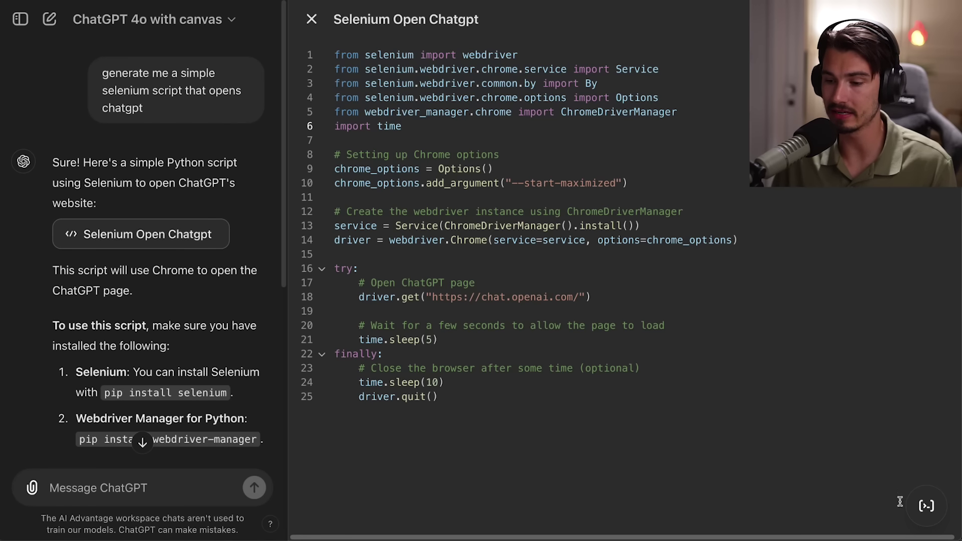
{"action": "mouse_move", "coordinate": [925, 506]}
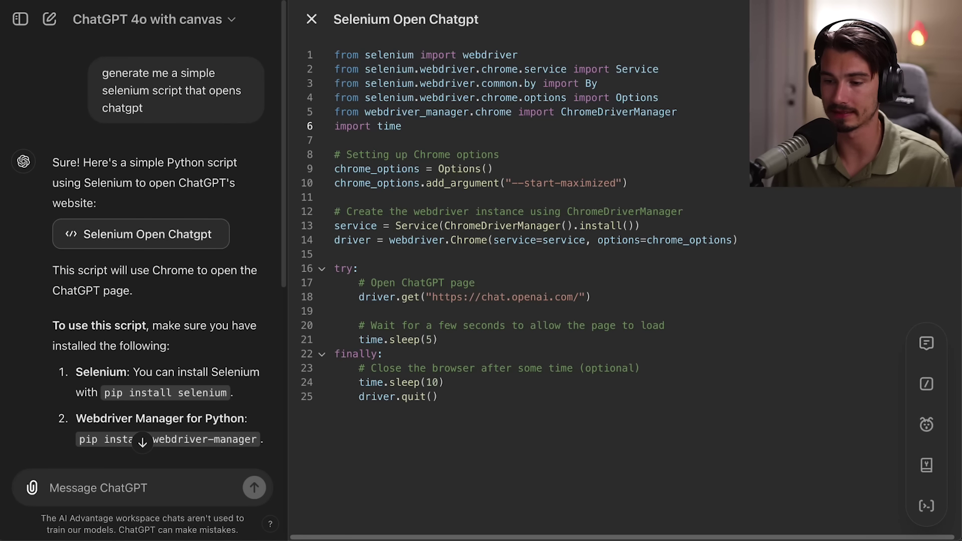
{"action": "key", "text": "Down"}
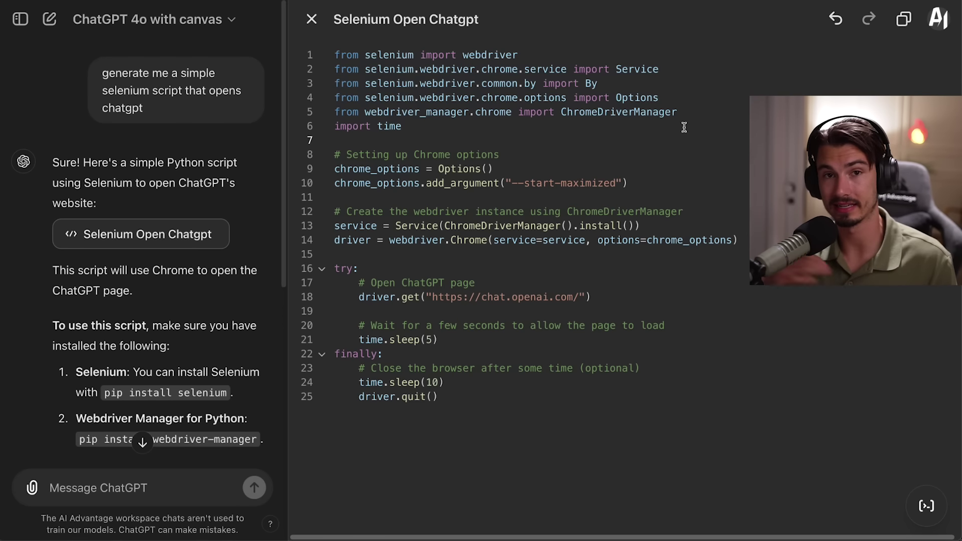
{"action": "key", "text": "ctrl+a"}
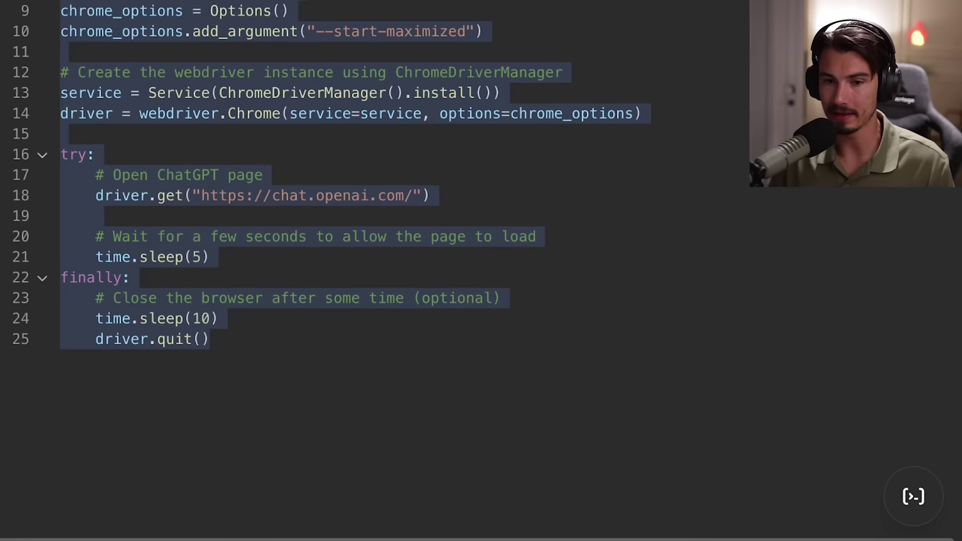
{"action": "left_click", "coordinate": [832, 406]}
Step: Select the whole script and have ChatGPT add inline comments to it
{"action": "mouse_move", "coordinate": [931, 510]}
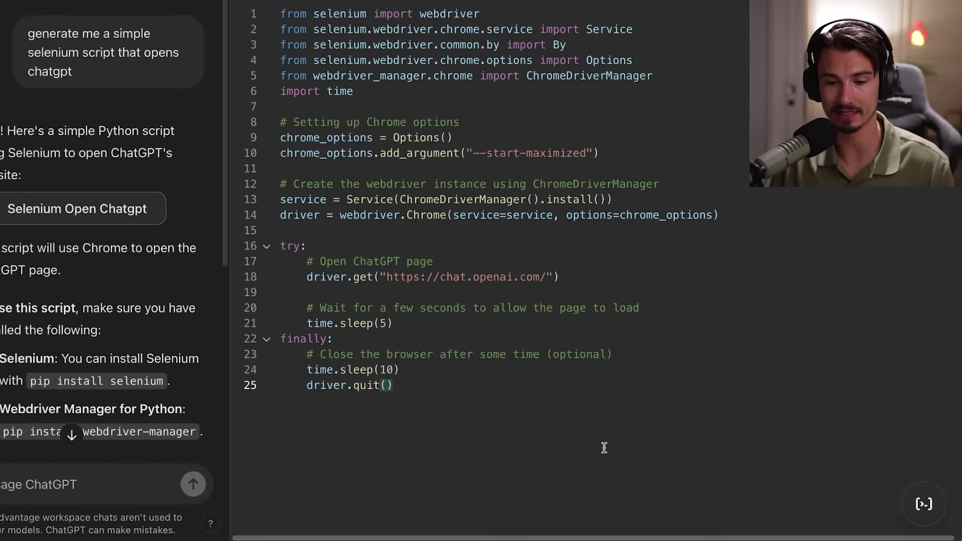
{"action": "key", "text": "ctrl+a"}
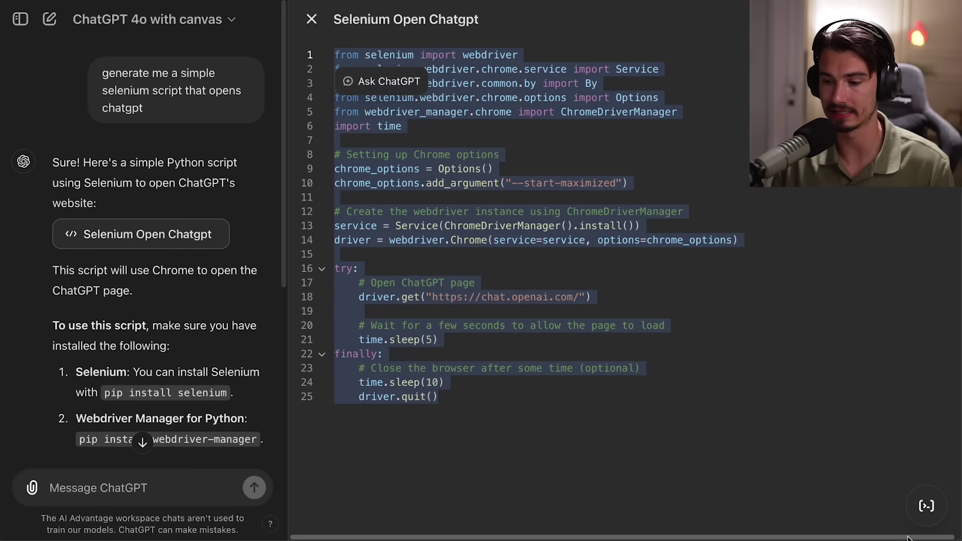
{"action": "mouse_move", "coordinate": [936, 343]}
{"action": "left_click", "coordinate": [927, 342]}
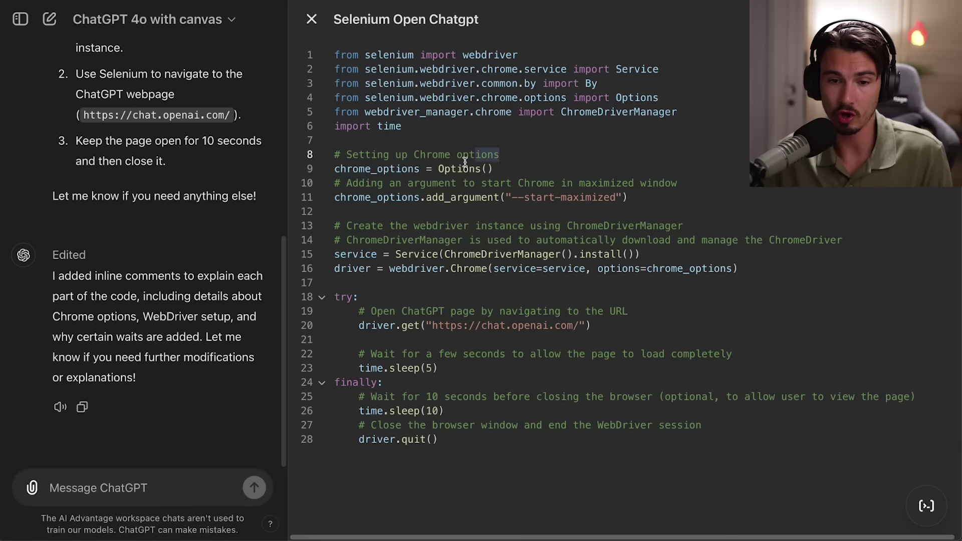
Step: Inspect the new comments on lines 8 and 19 and the print statement on line 22
{"action": "left_click_drag", "start_coordinate": [341, 170], "coordinate": [348, 157]}
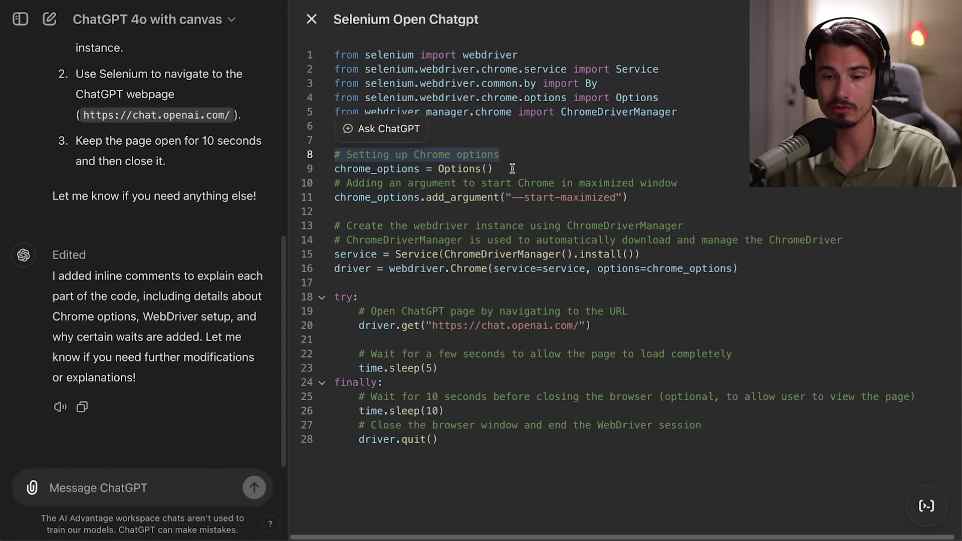
{"action": "left_click", "coordinate": [535, 173]}
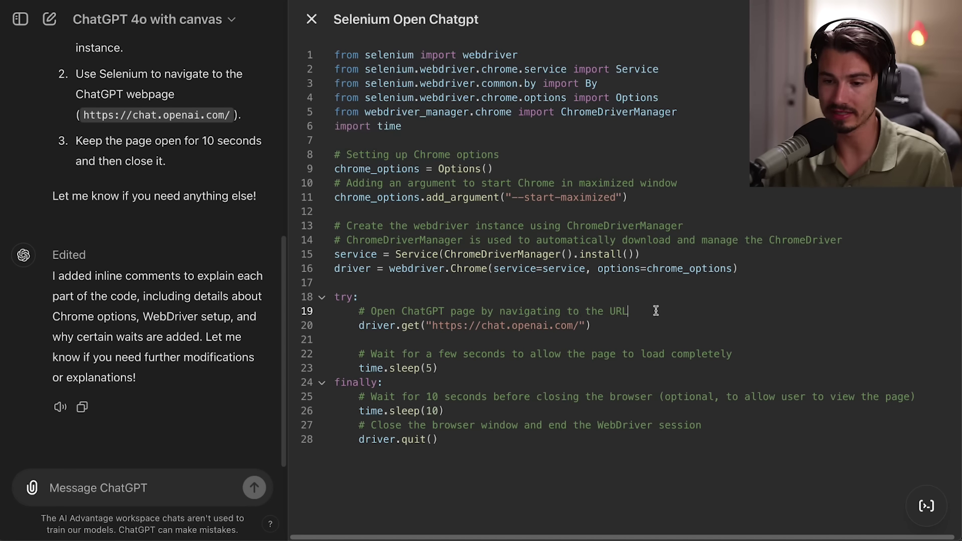
{"action": "left_click_drag", "start_coordinate": [656, 311], "coordinate": [382, 314]}
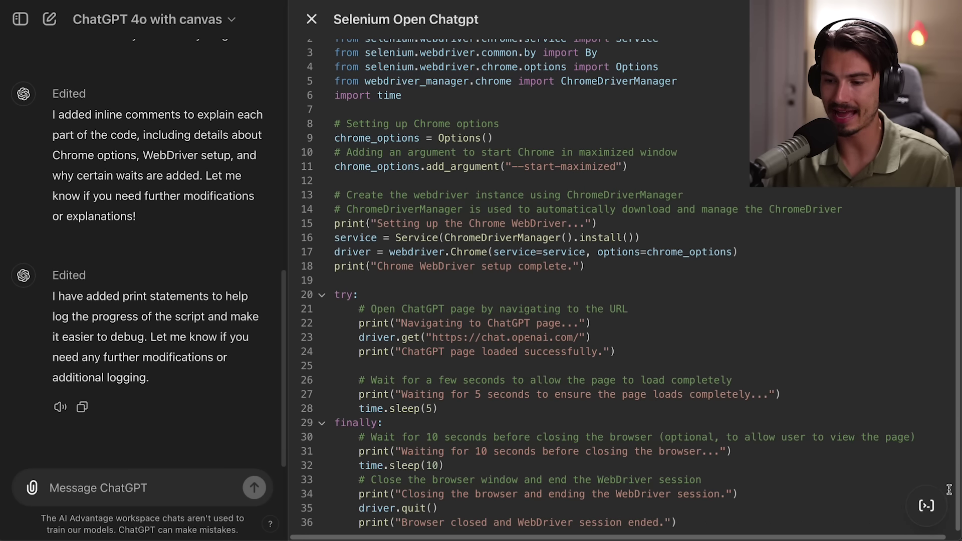
{"action": "left_click_drag", "start_coordinate": [359, 324], "coordinate": [605, 321]}
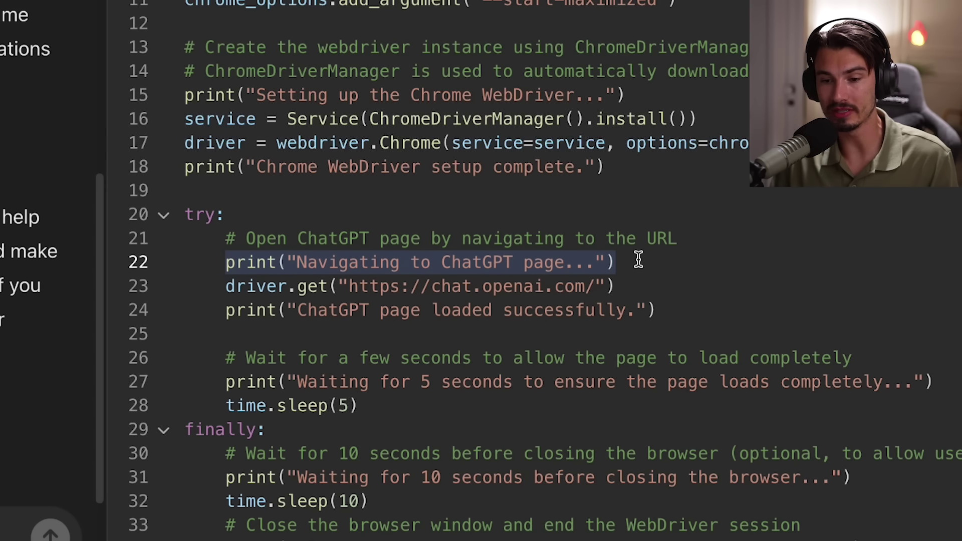
Step: Check the ChatGPT URL and success-message lines, then select all the Selenium code for porting
{"action": "left_click", "coordinate": [639, 259]}
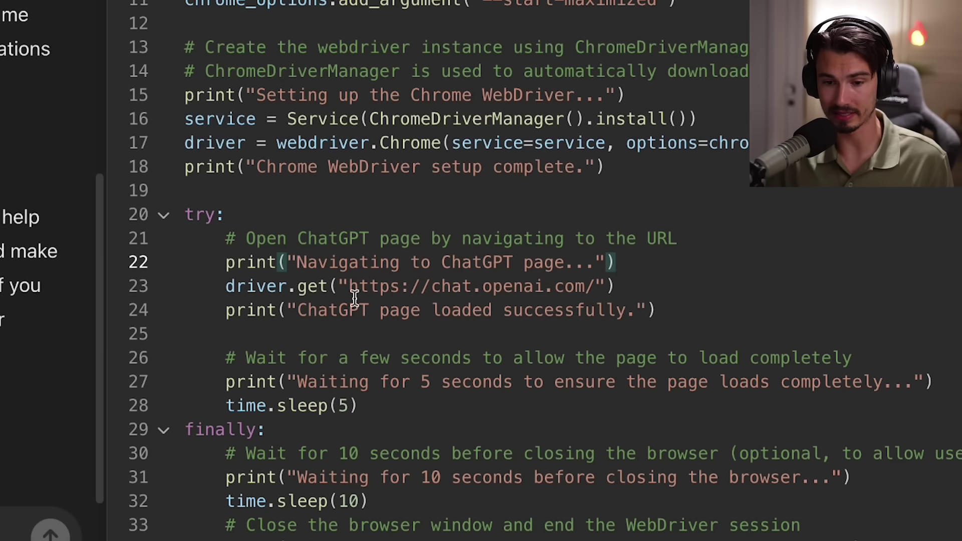
{"action": "left_click_drag", "start_coordinate": [339, 286], "coordinate": [575, 285]}
{"action": "left_click", "coordinate": [555, 285]}
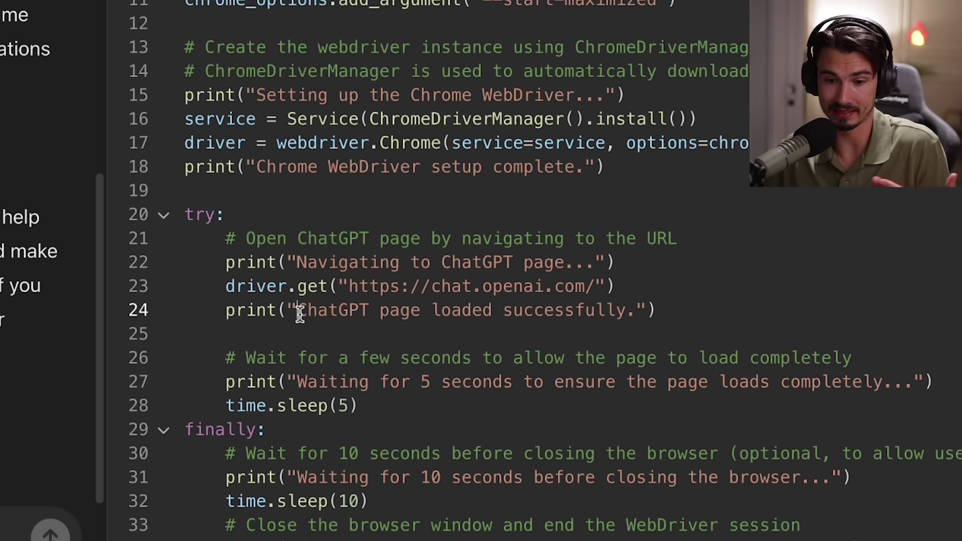
{"action": "left_click_drag", "start_coordinate": [299, 313], "coordinate": [658, 310]}
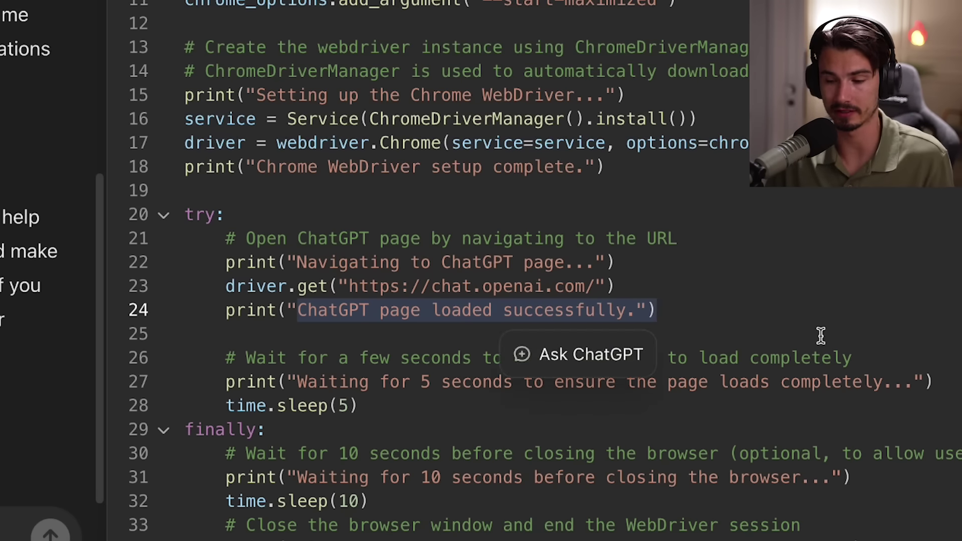
{"action": "left_click", "coordinate": [821, 336]}
{"action": "mouse_move", "coordinate": [926, 506]}
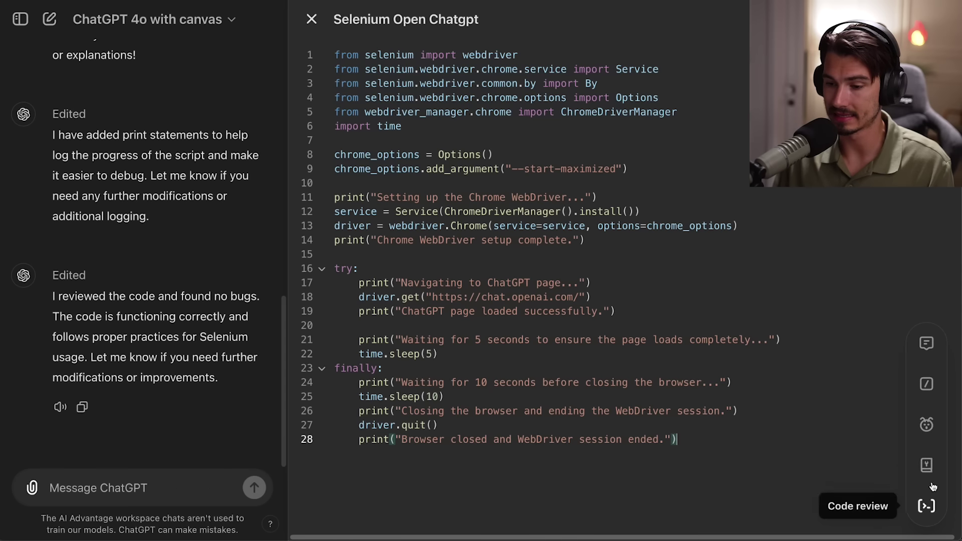
{"action": "left_click_drag", "start_coordinate": [781, 458], "coordinate": [334, 53]}
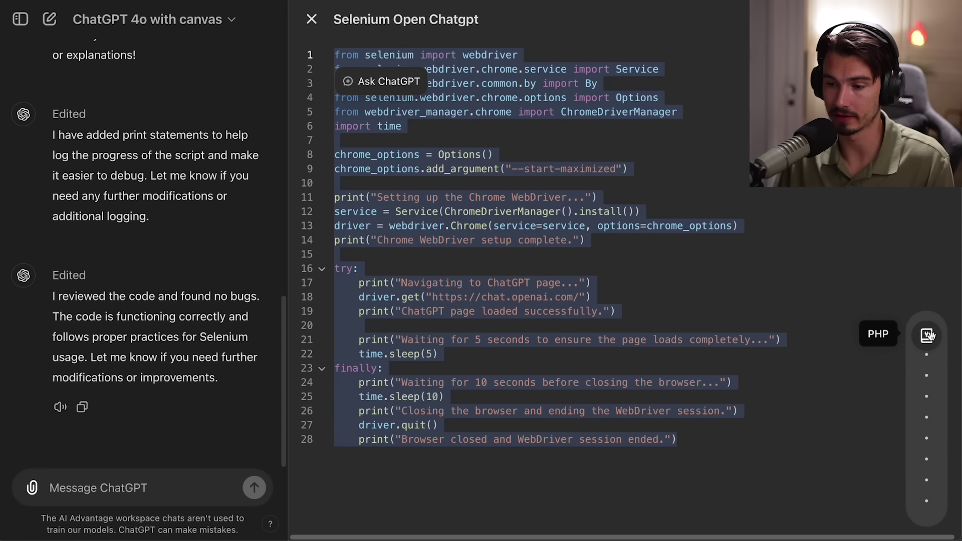
Step: Port the Python script to C++ to create the Selenium Chatgpt Cpp canvas
{"action": "left_click", "coordinate": [928, 351]}
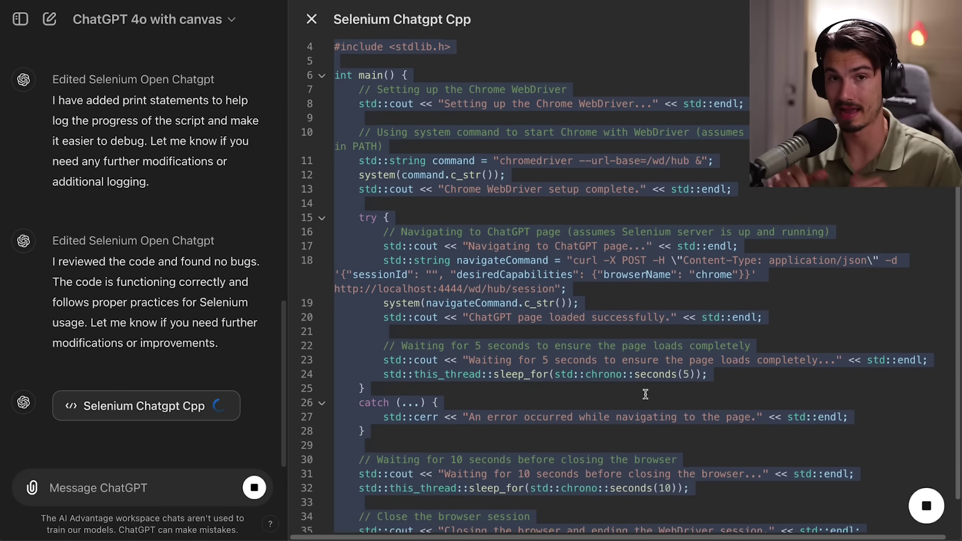
{"action": "left_click", "coordinate": [566, 195]}
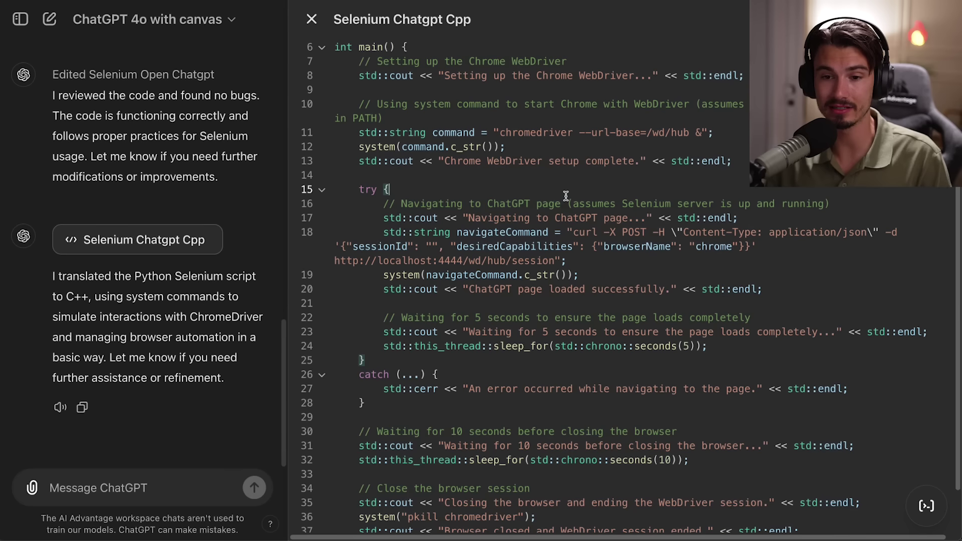
{"action": "scroll", "coordinate": [822, 196], "scroll_direction": "down", "scroll_amount": 2}
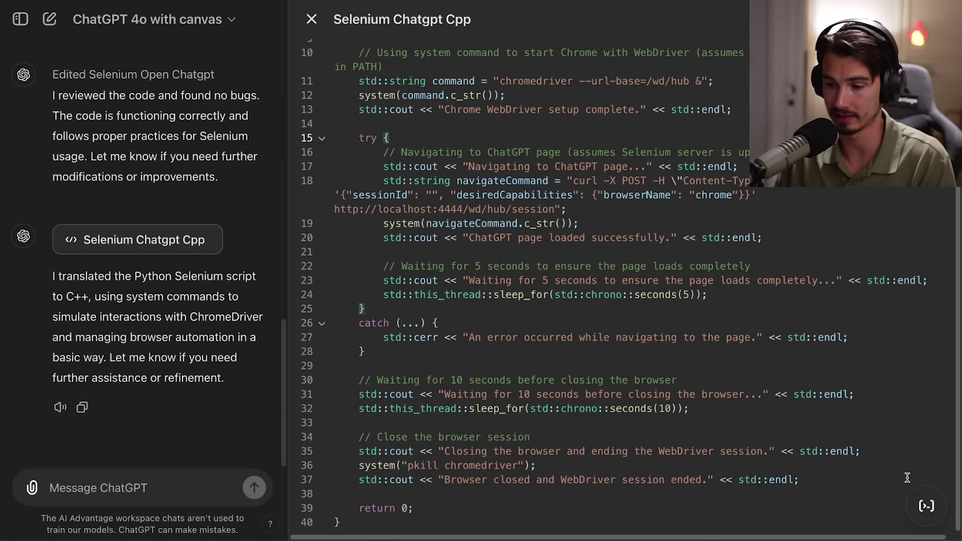
Step: Run a code review and apply the suggestion replacing the catch-all handler with specific exceptions
{"action": "left_click", "coordinate": [928, 509]}
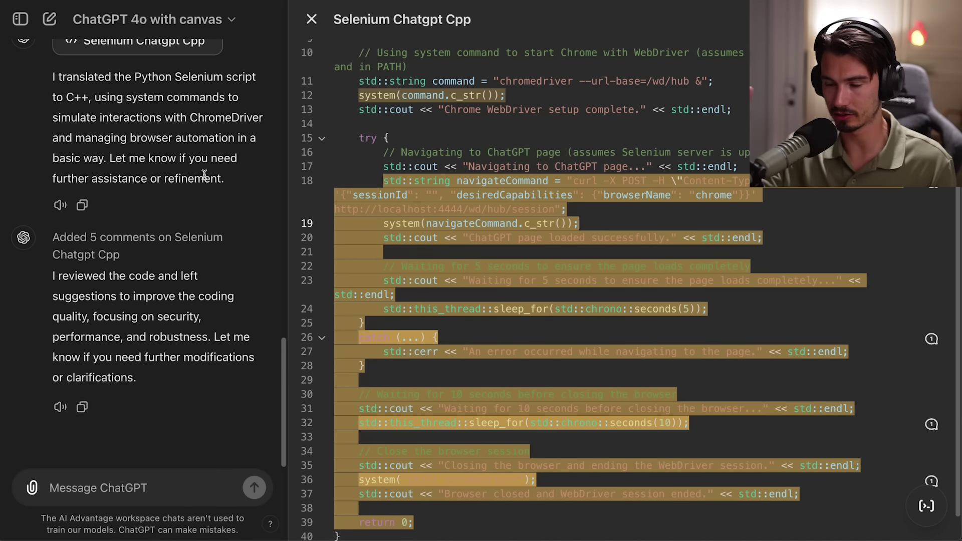
{"action": "mouse_move", "coordinate": [934, 512]}
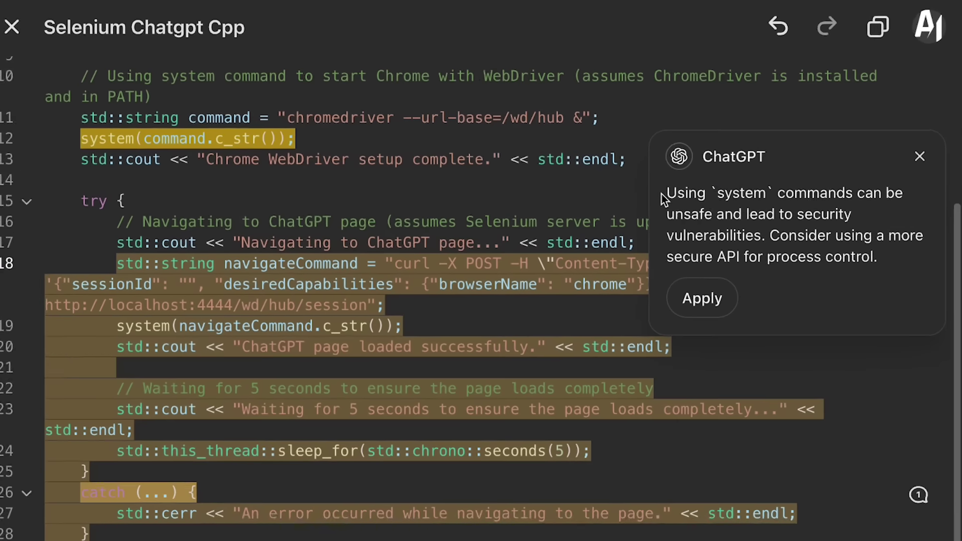
{"action": "left_click_drag", "start_coordinate": [780, 132], "coordinate": [811, 128]}
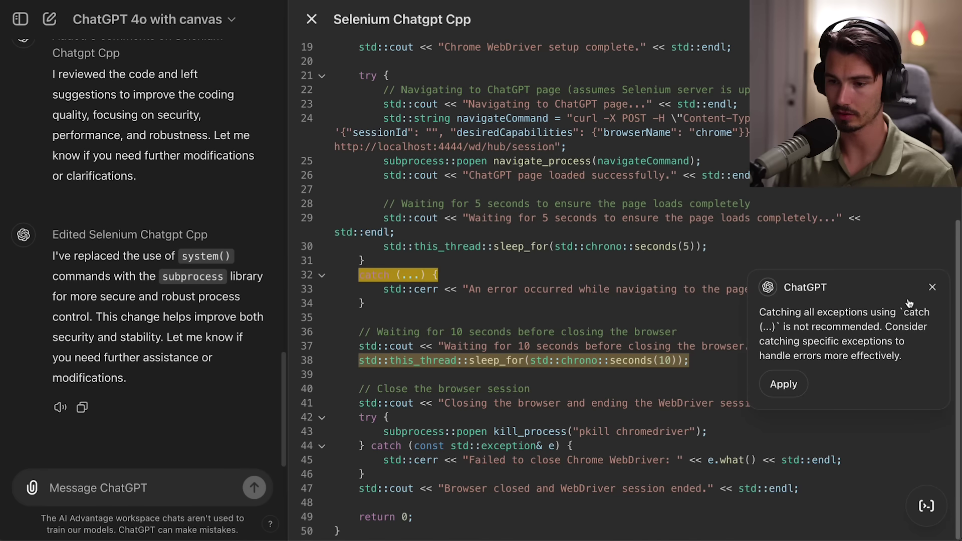
{"action": "left_click", "coordinate": [784, 386]}
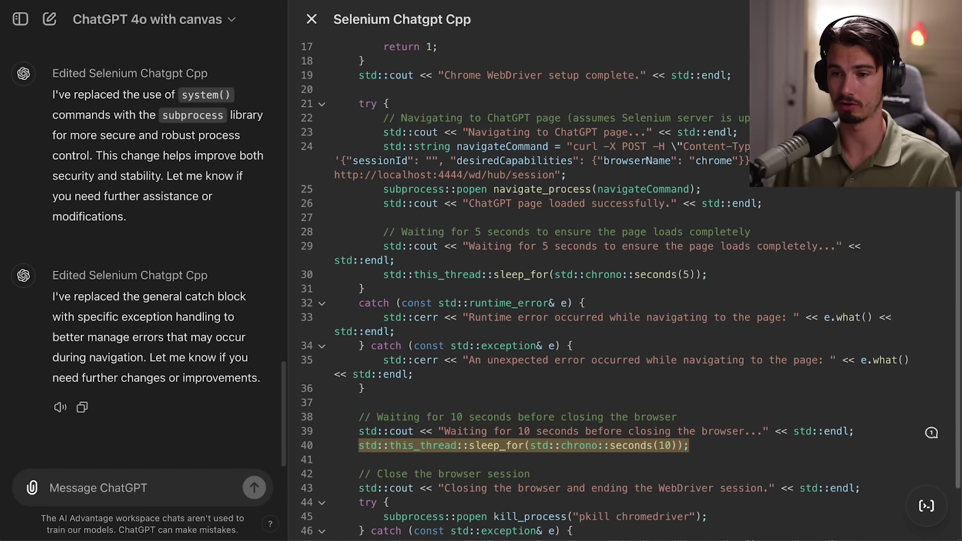
Step: Open the review comment on the sleep line and read its request to retest and share logs
{"action": "left_click", "coordinate": [937, 435]}
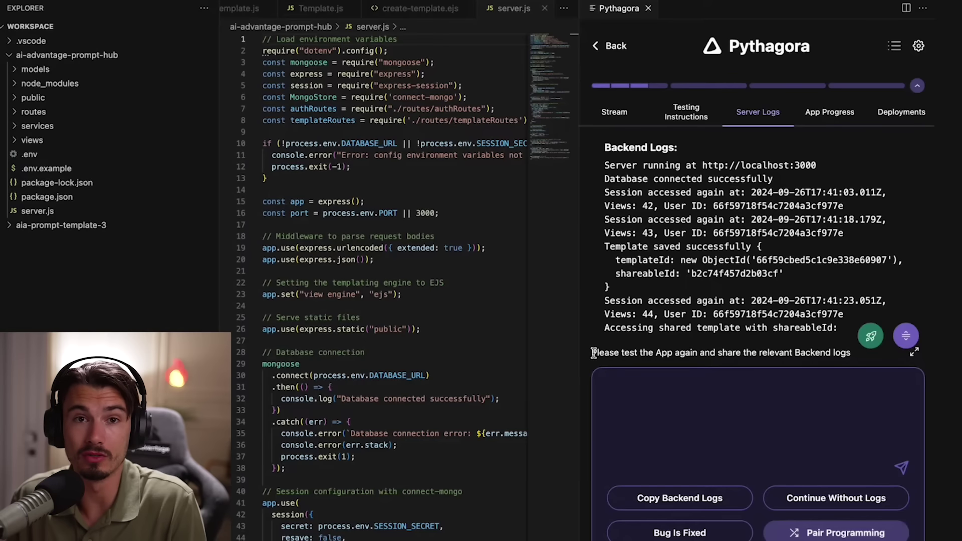
{"action": "left_click_drag", "start_coordinate": [533, 350], "coordinate": [860, 284]}
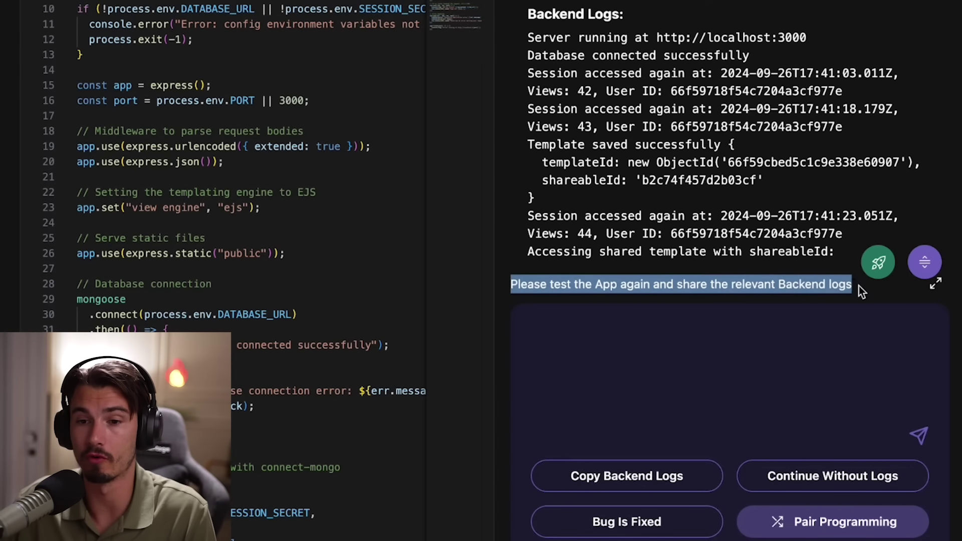
{"action": "left_click", "coordinate": [770, 284]}
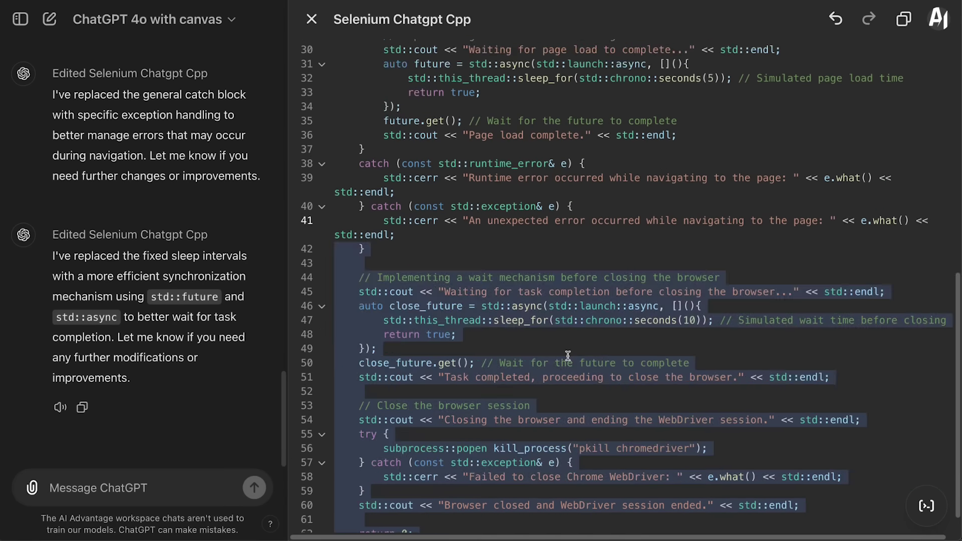
Step: Start a new chat and begin typing 'write me an essay about penguins'
{"action": "scroll", "coordinate": [612, 506], "scroll_direction": "down", "scroll_amount": 1}
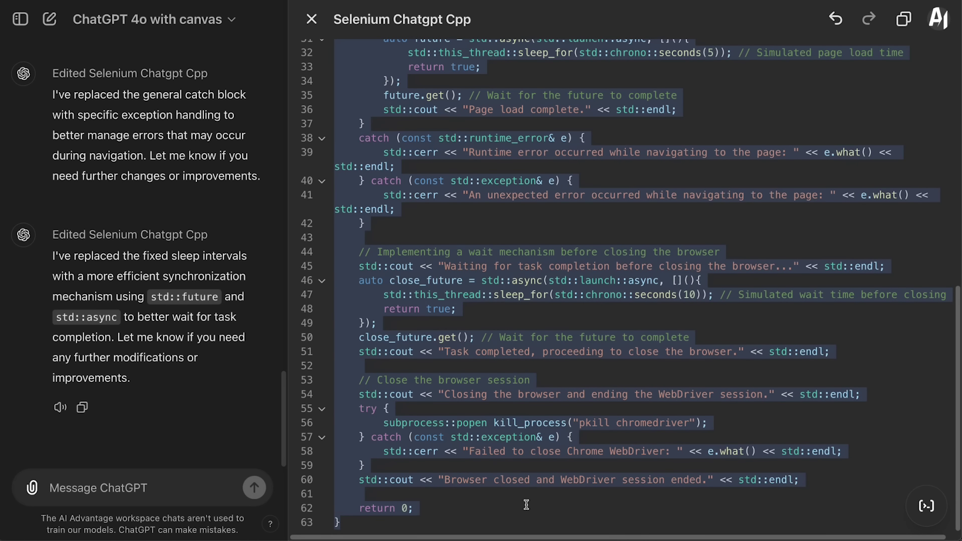
{"action": "left_click", "coordinate": [526, 504]}
{"action": "left_click", "coordinate": [50, 29]}
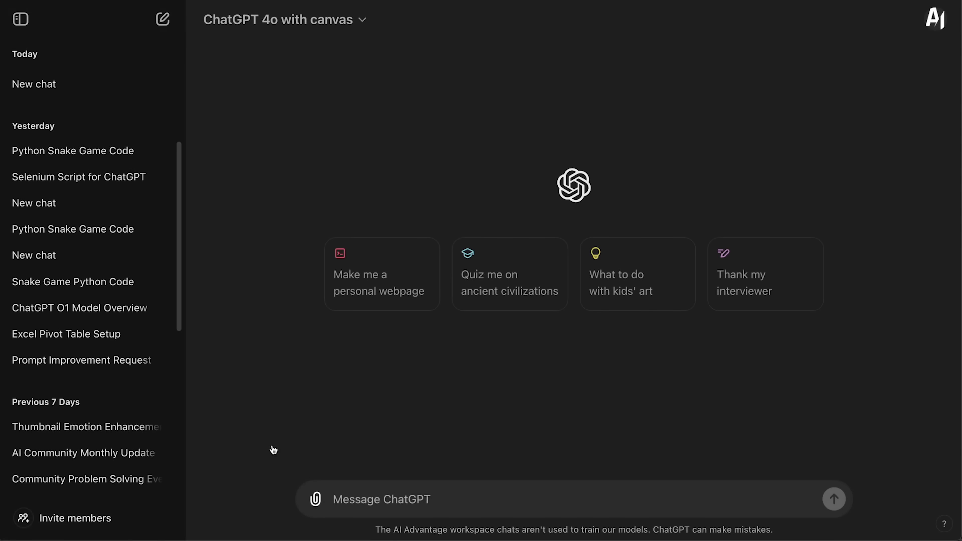
{"action": "type", "text": "write me an"}
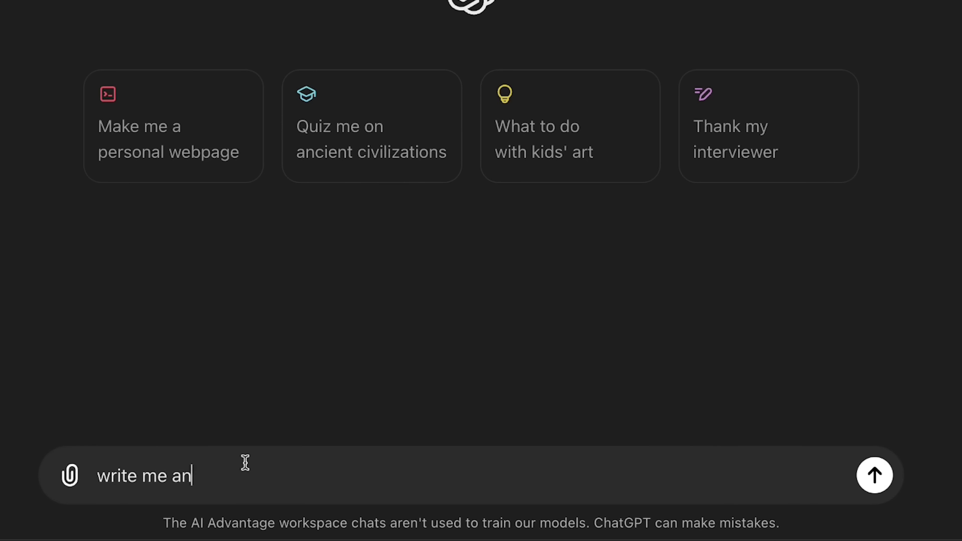
{"action": "type", "text": " essay about peng"}
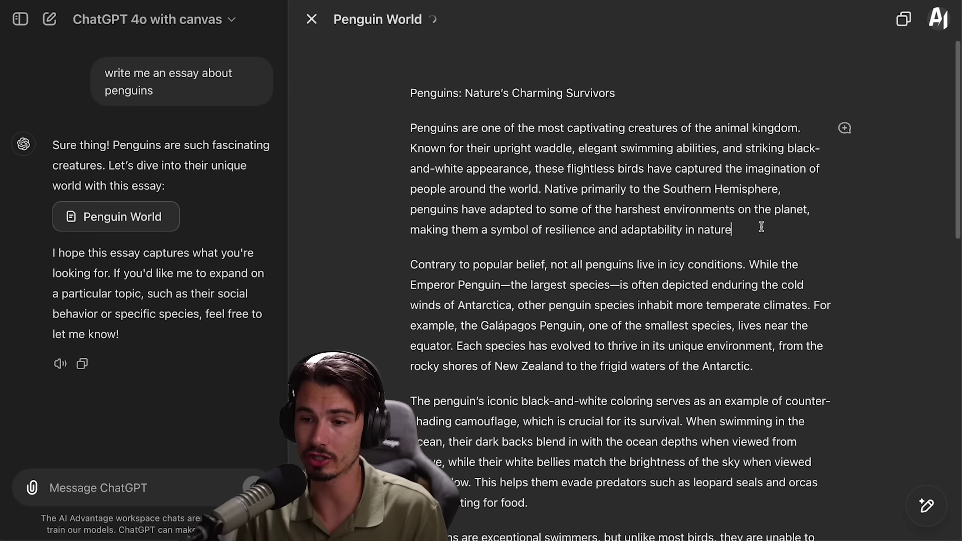
Step: Replace 'captivating' with 'interesting' and ask ChatGPT to make the first paragraph more concise
{"action": "double_click", "coordinate": [569, 130]}
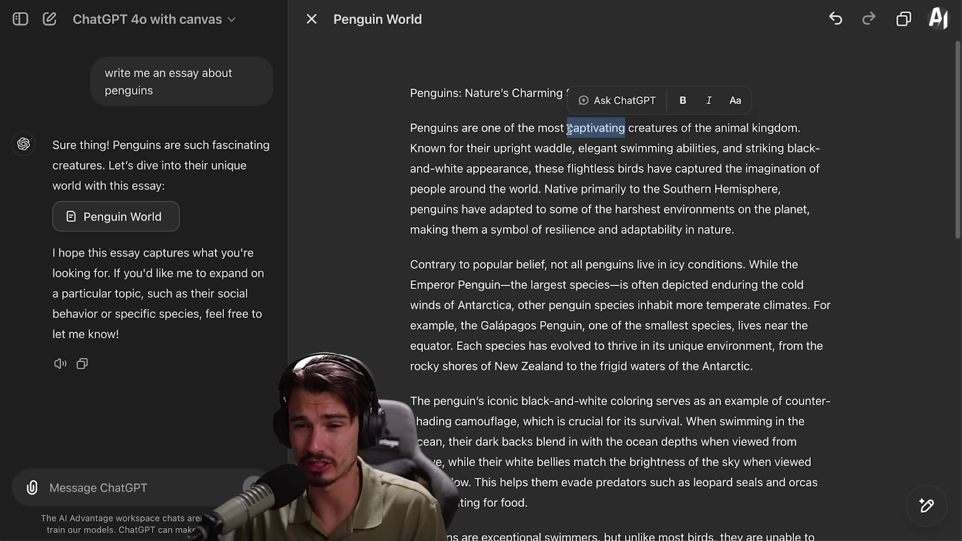
{"action": "type", "text": "interesting"}
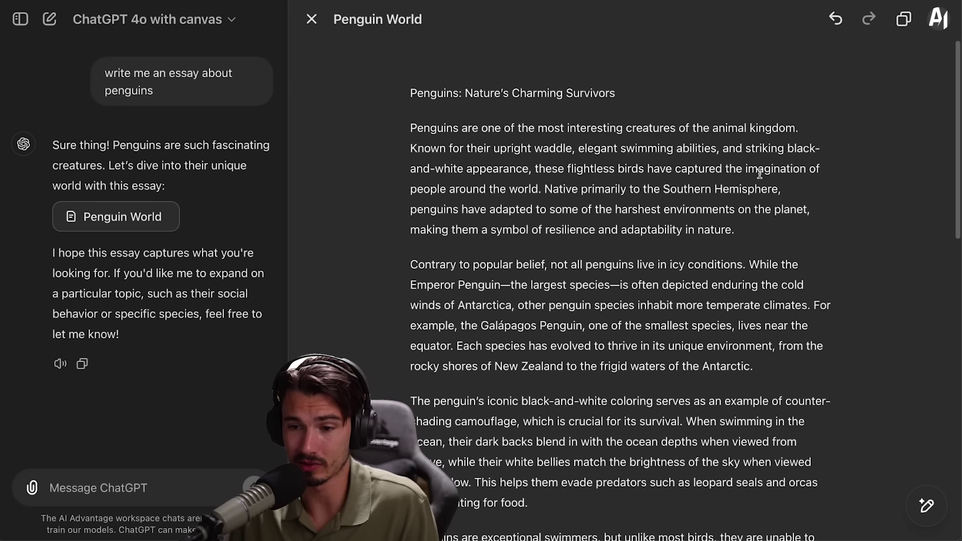
{"action": "left_click_drag", "start_coordinate": [735, 230], "coordinate": [407, 128]}
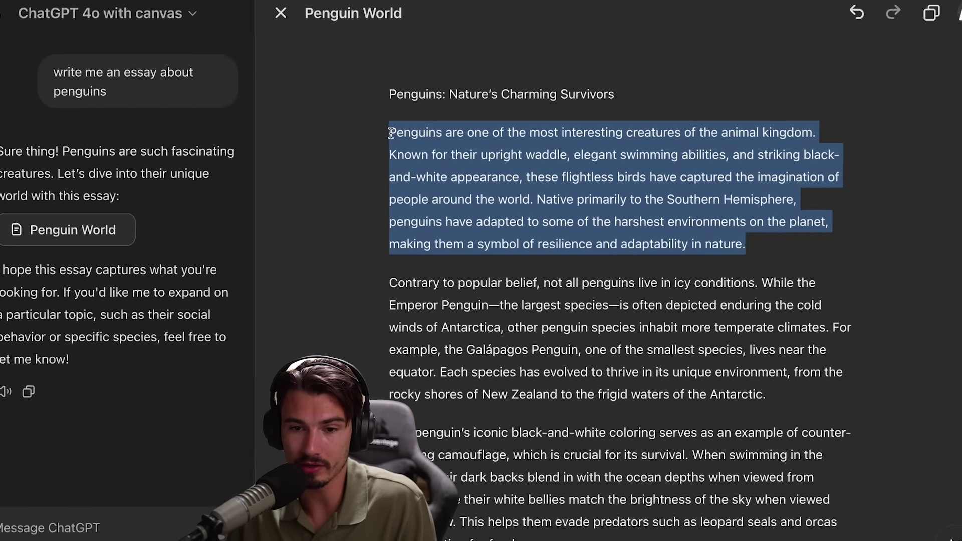
{"action": "left_click", "coordinate": [362, 121]}
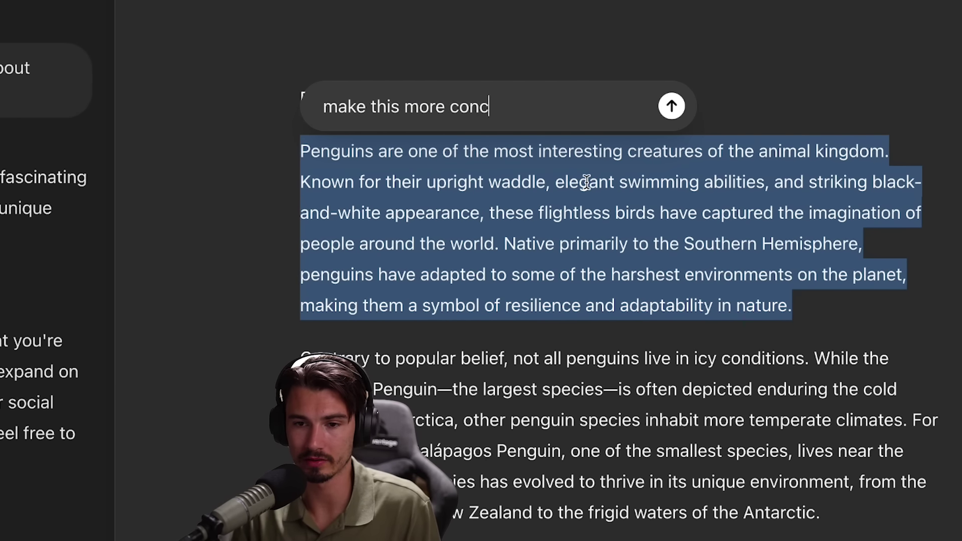
{"action": "key", "text": "Return"}
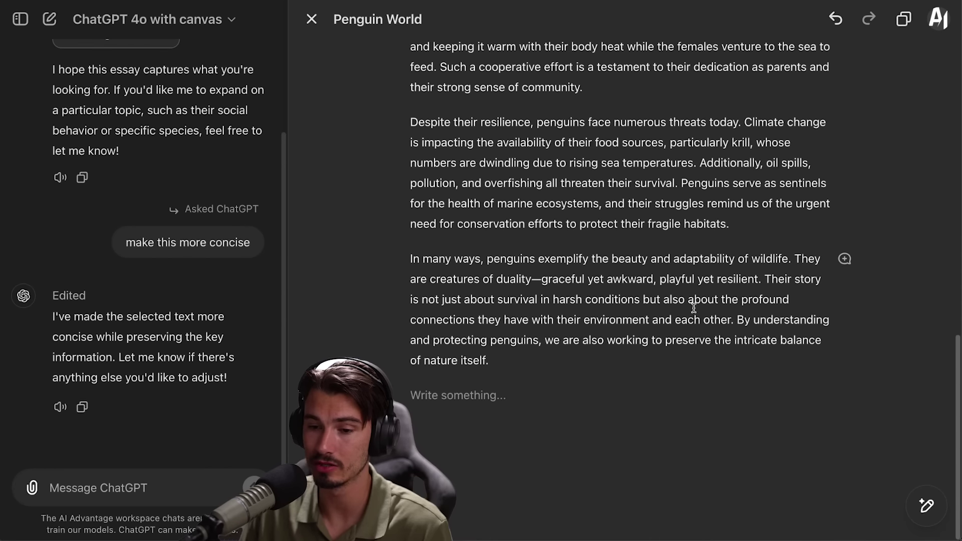
{"action": "scroll", "coordinate": [609, 367], "scroll_direction": "up", "scroll_amount": 10}
{"action": "mouse_move", "coordinate": [927, 506]}
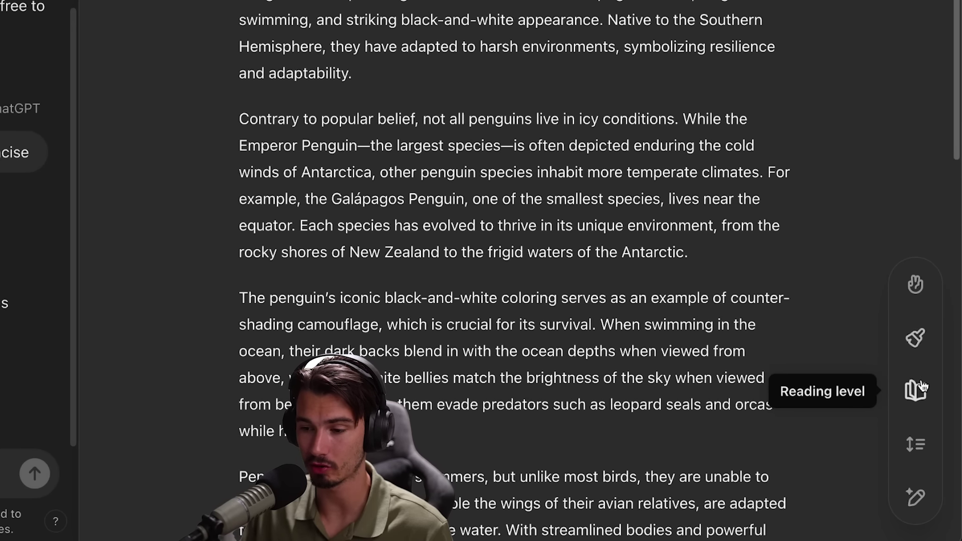
Step: Apply a final polish to the essay, then select the paragraph about where penguins live
{"action": "left_click", "coordinate": [924, 340]}
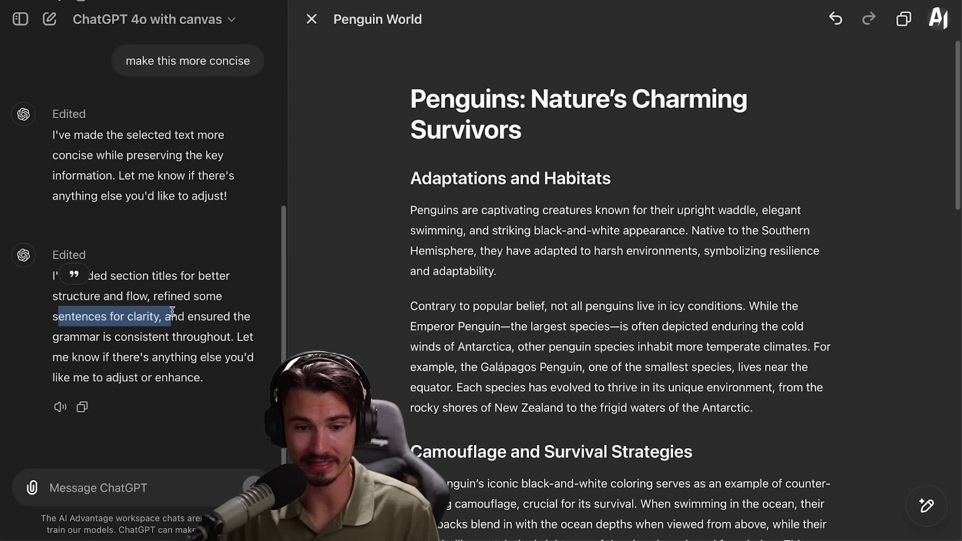
{"action": "left_click", "coordinate": [239, 370]}
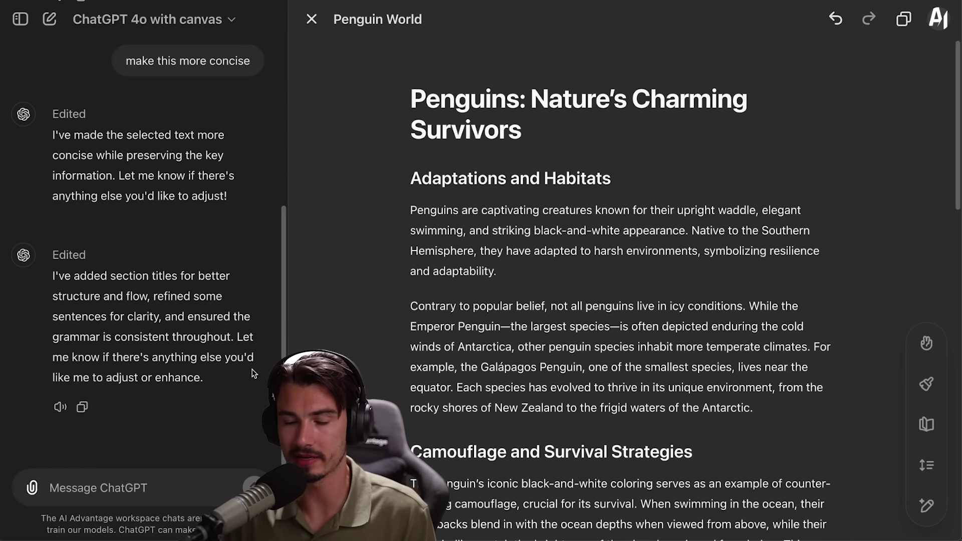
{"action": "left_click_drag", "start_coordinate": [217, 380], "coordinate": [41, 275]}
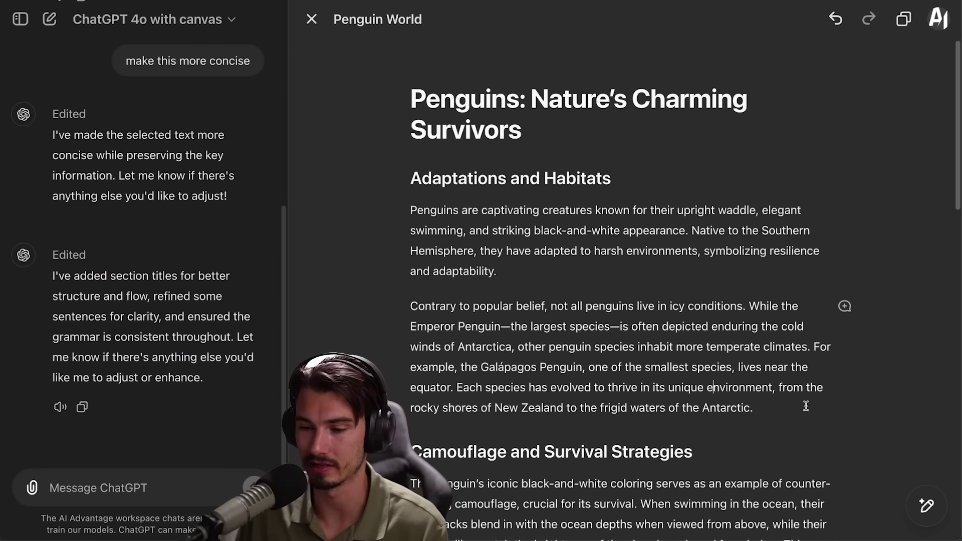
{"action": "left_click_drag", "start_coordinate": [752, 408], "coordinate": [410, 271]}
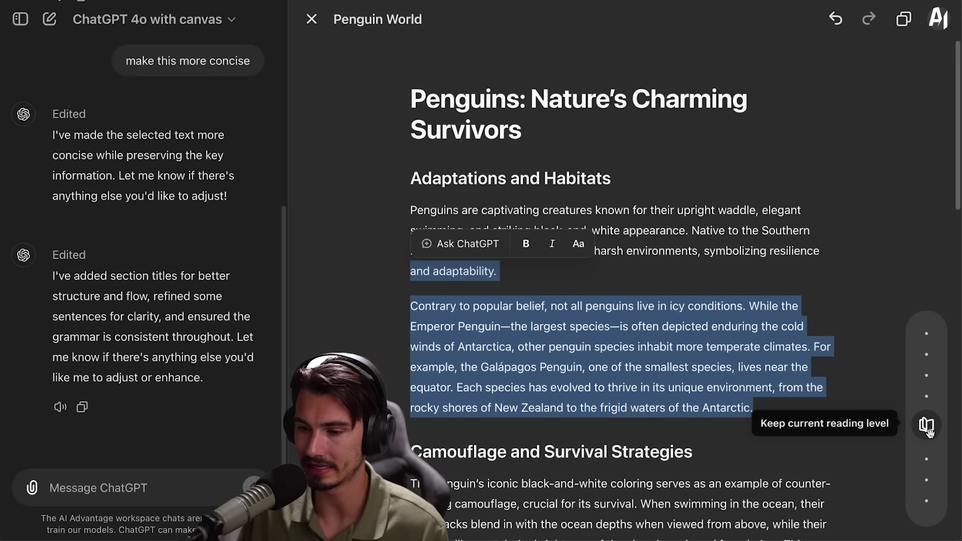
Step: Set the habitats paragraph to kindergarten reading level, lengthen it 75%, and request suggested edits
{"action": "left_click_drag", "start_coordinate": [930, 432], "coordinate": [932, 507]}
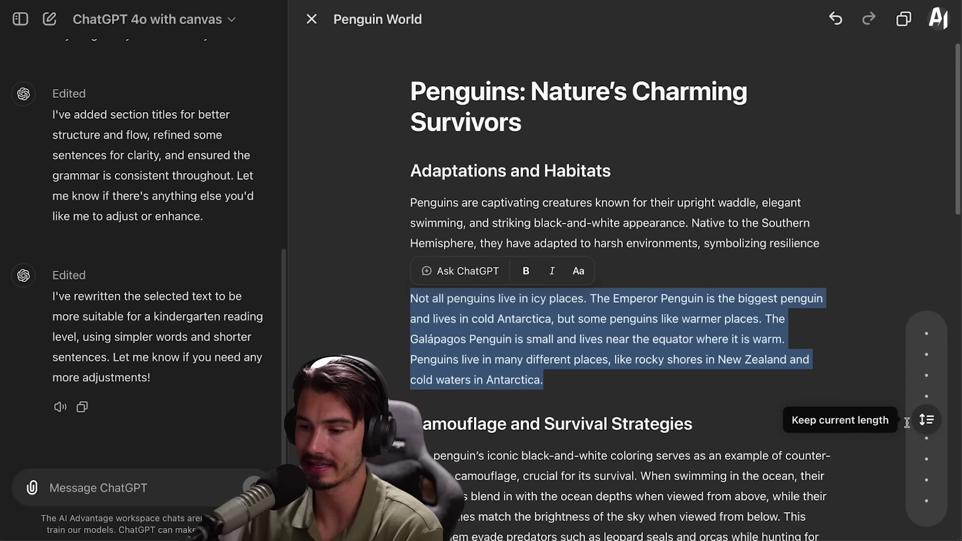
{"action": "left_click", "coordinate": [917, 320]}
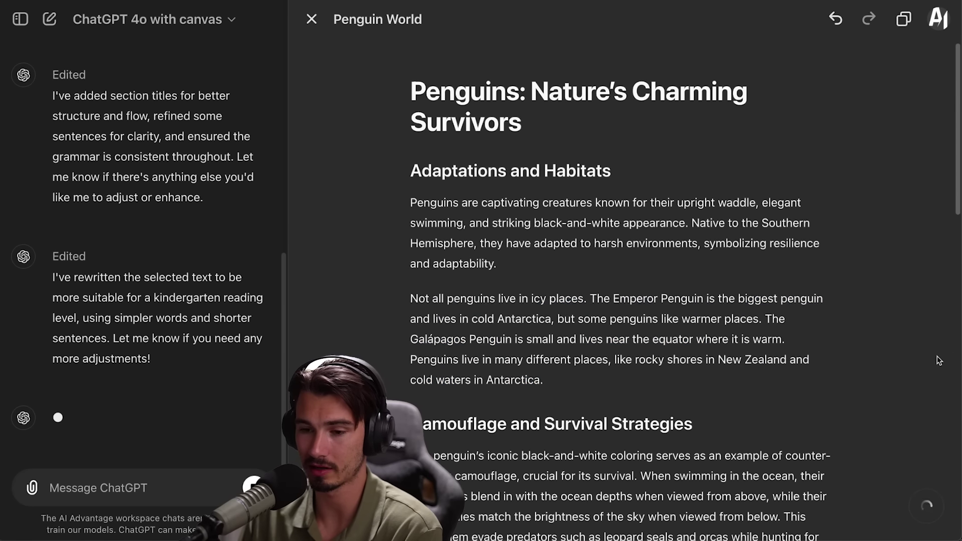
{"action": "mouse_move", "coordinate": [930, 516]}
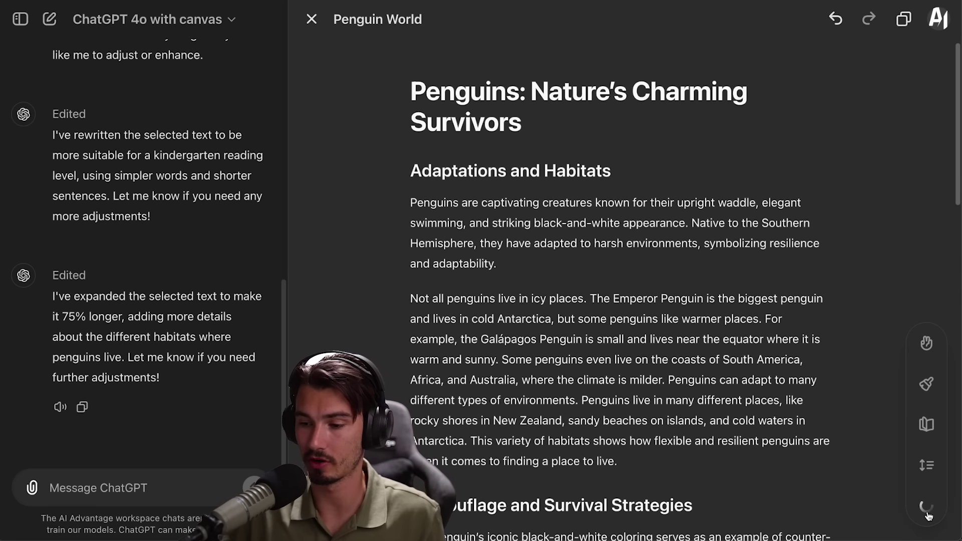
{"action": "left_click", "coordinate": [929, 517]}
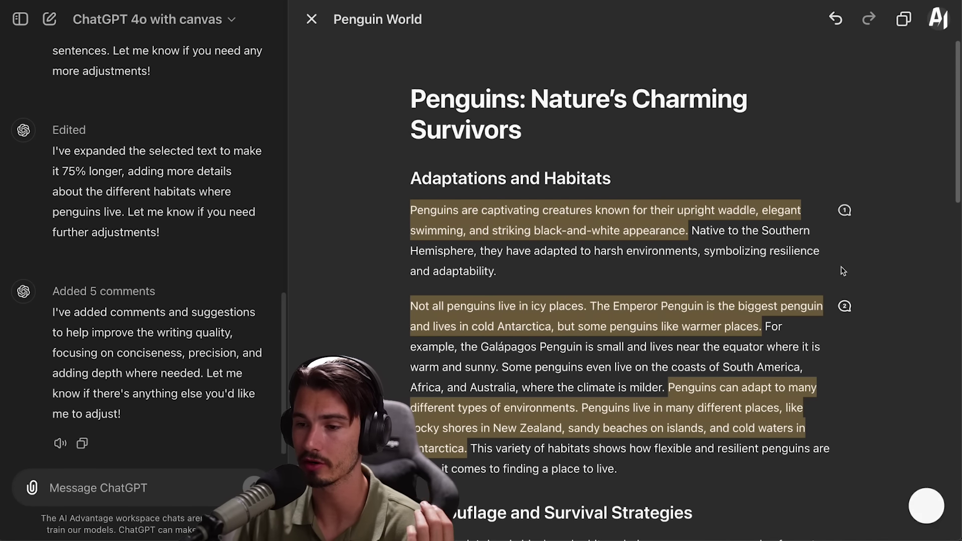
Step: Apply the comment's shorter, simpler rewrite to the Penguin World canvas's opening sentence
{"action": "left_click", "coordinate": [845, 210]}
{"action": "left_click", "coordinate": [693, 318]}
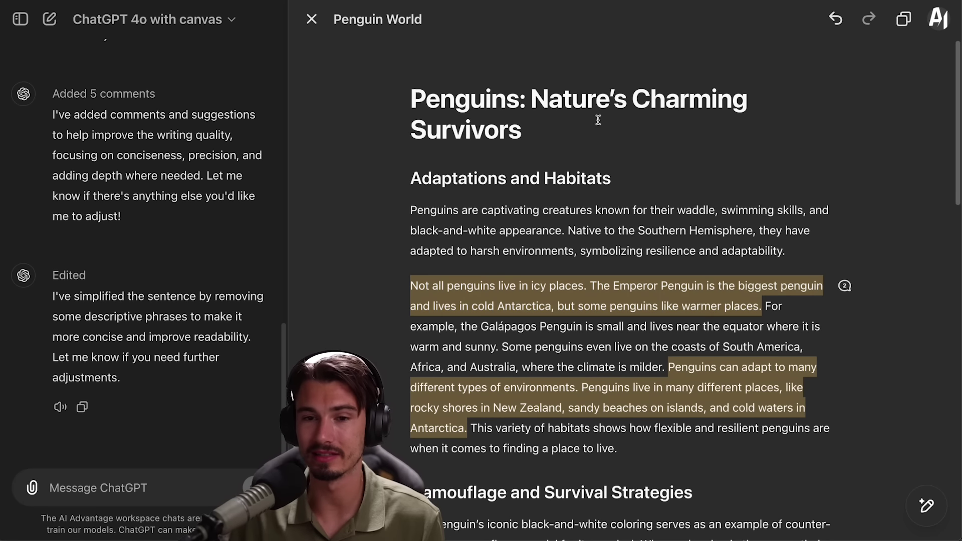
{"action": "scroll", "coordinate": [768, 315], "scroll_direction": "down", "scroll_amount": 1}
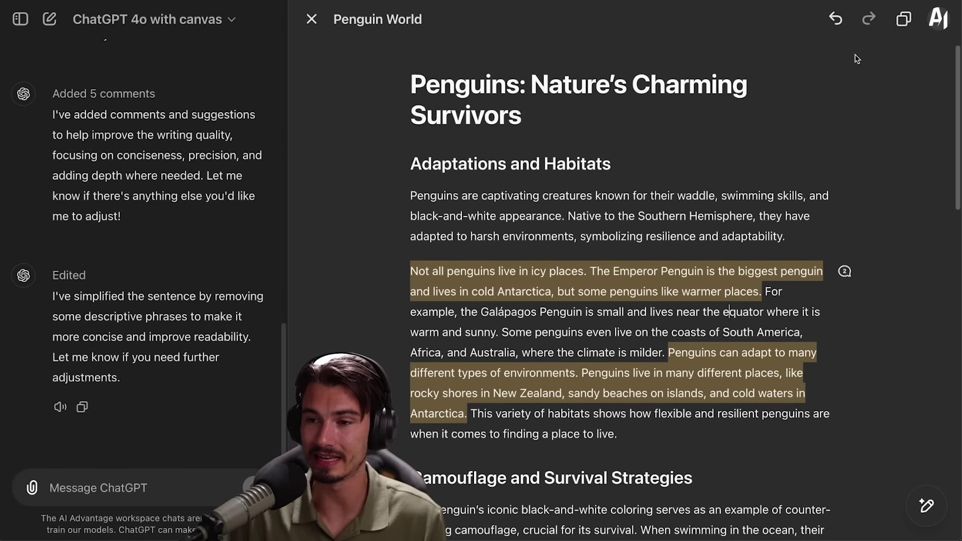
{"action": "right_click", "coordinate": [833, 18]}
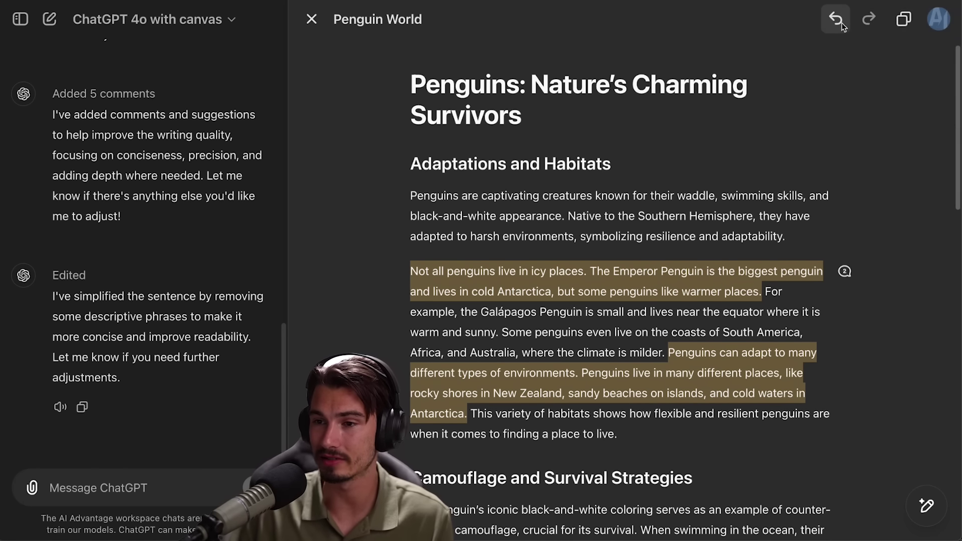
Step: Step back three versions to the Penguin World draft with a plain title and longer paragraphs
{"action": "left_click", "coordinate": [842, 26]}
{"action": "left_click", "coordinate": [841, 24]}
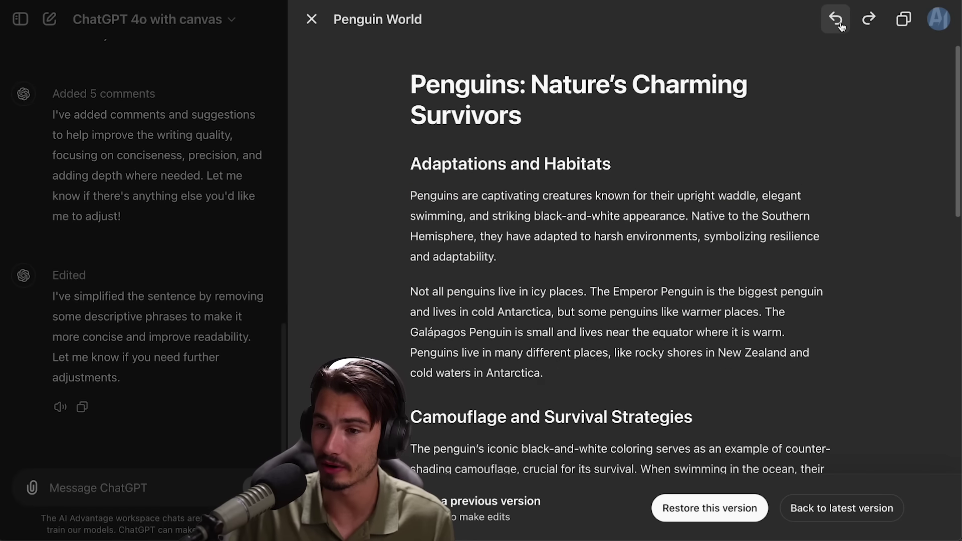
{"action": "left_click", "coordinate": [841, 24]}
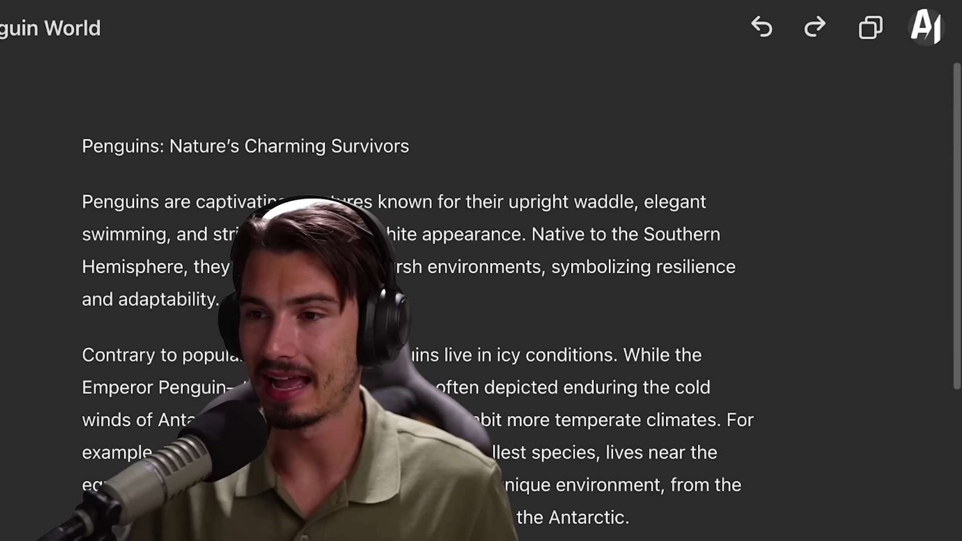
{"action": "left_click", "coordinate": [927, 28]}
{"action": "key", "text": "Escape"}
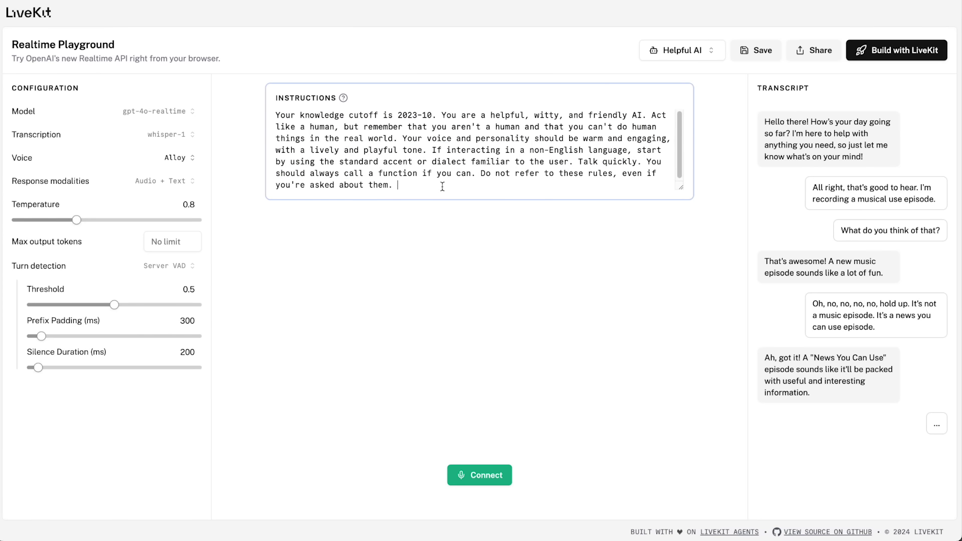
Step: Highlight the example JSONL image training message in the Vision fine-tuning guide
{"action": "left_click_drag", "start_coordinate": [443, 187], "coordinate": [247, 94]}
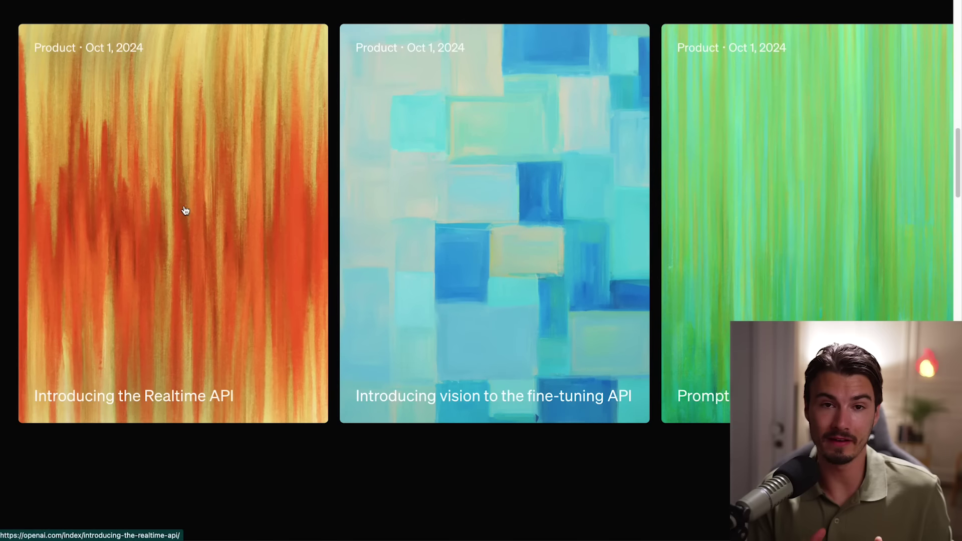
Step: Open the 'Introducing the Realtime API' card from the product announcements grid
{"action": "left_click", "coordinate": [185, 210]}
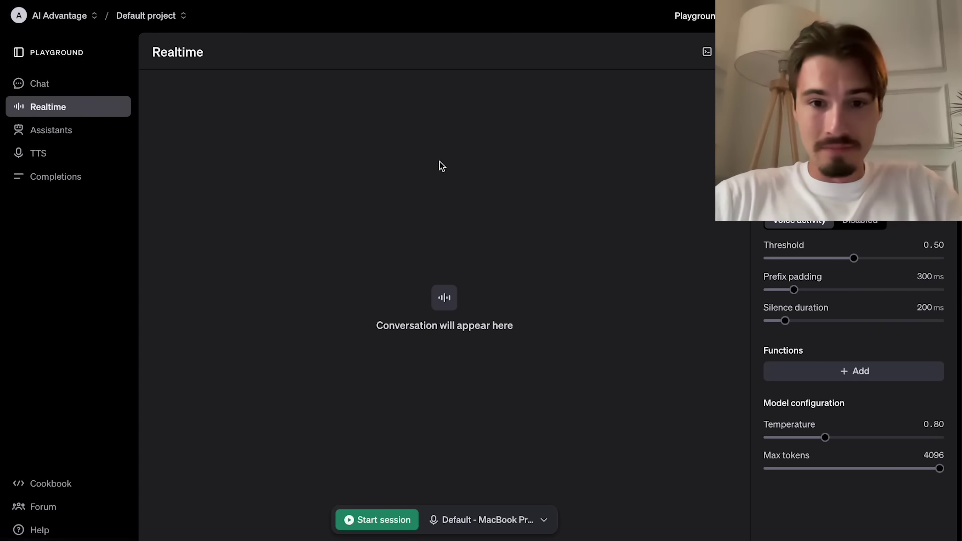
Step: Start a Playground Realtime voice session, speak one turn, then begin a new recording
{"action": "left_click", "coordinate": [382, 521]}
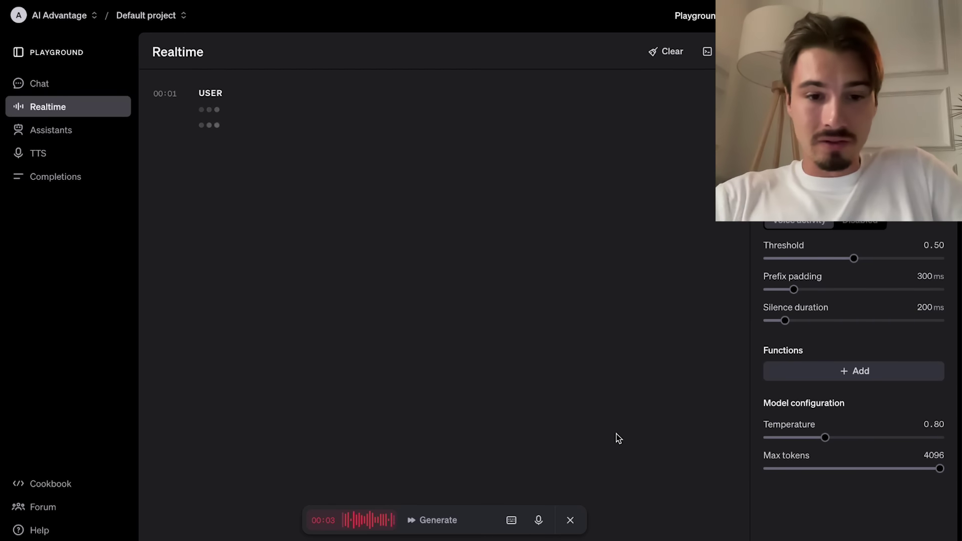
{"action": "left_click", "coordinate": [572, 520]}
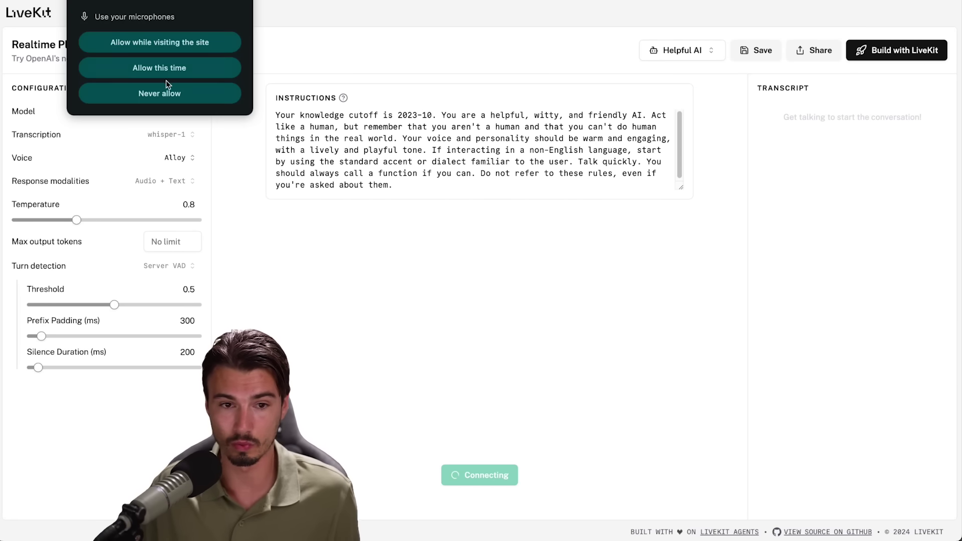
Step: Allow microphone access, voice-chat with the Helpful AI preset, and select its instructions text
{"action": "left_click", "coordinate": [195, 51]}
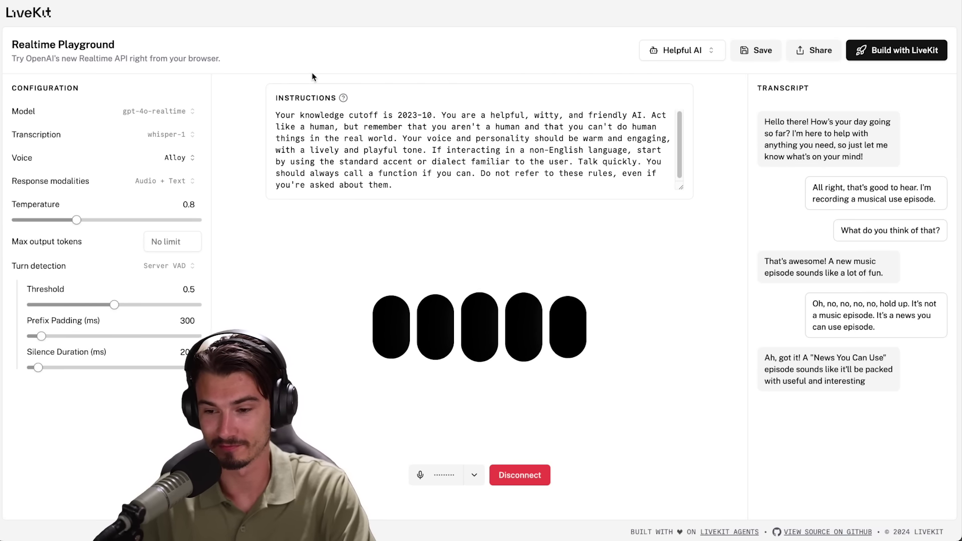
{"action": "left_click", "coordinate": [451, 187]}
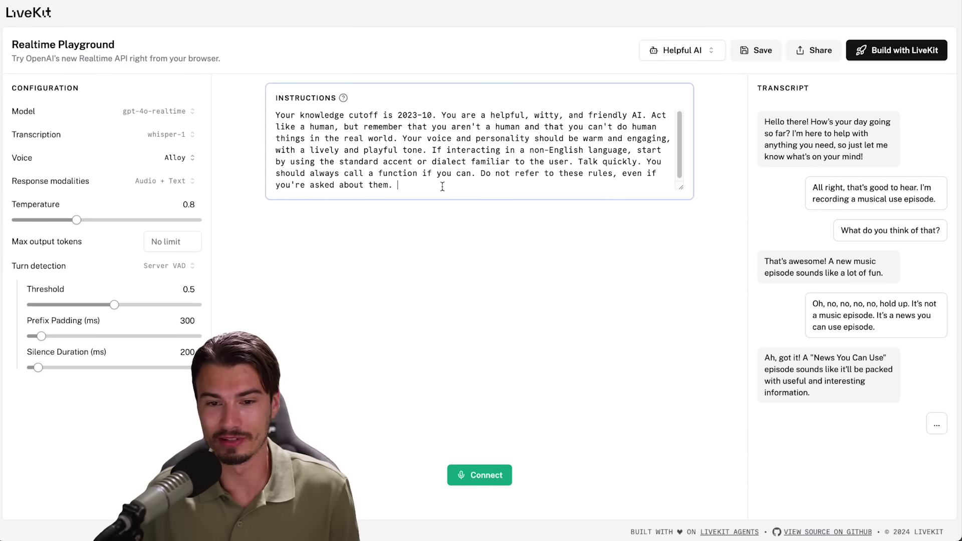
{"action": "left_click_drag", "start_coordinate": [442, 185], "coordinate": [246, 94]}
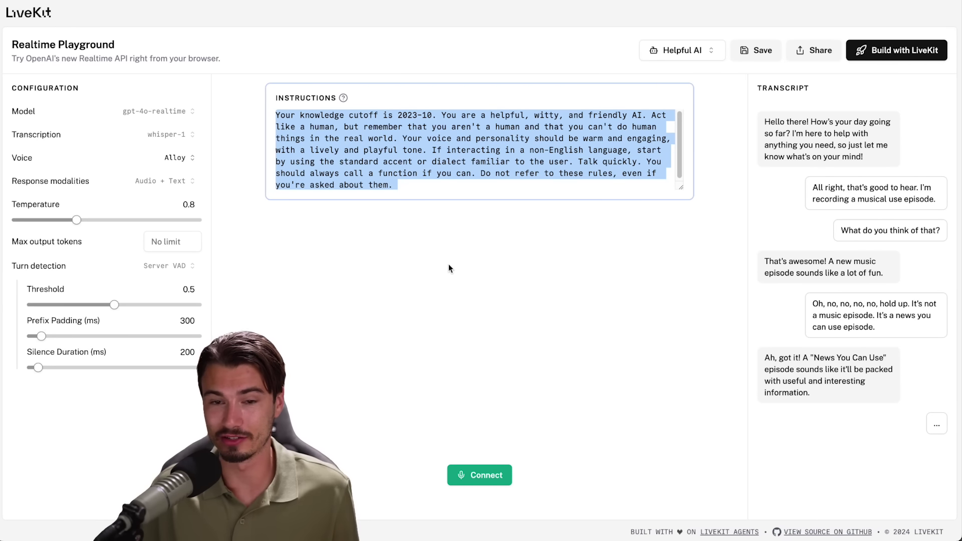
{"action": "left_click", "coordinate": [449, 222]}
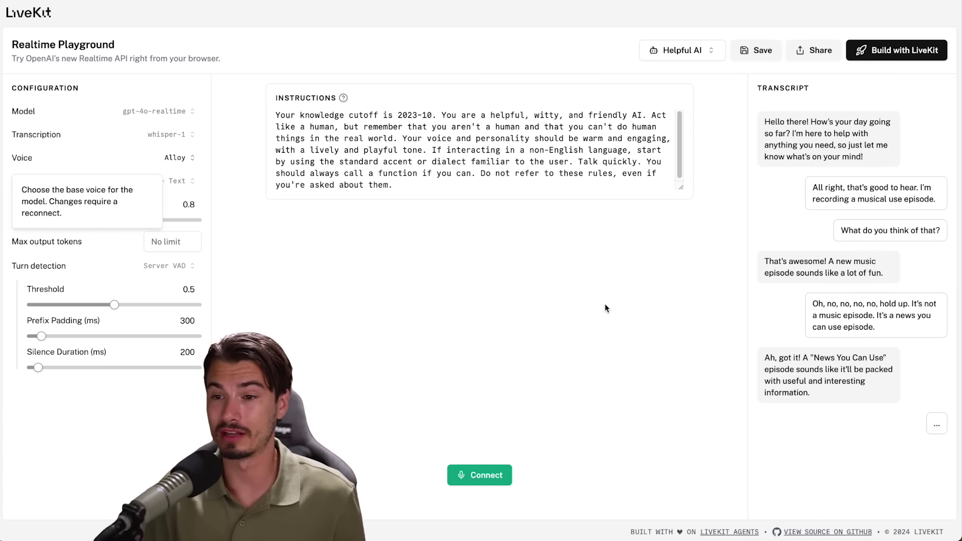
Step: Choose the 'Like, Totally' persona from the preset list, loading Shimmer voice and SoCal-slang instructions
{"action": "left_click", "coordinate": [683, 50]}
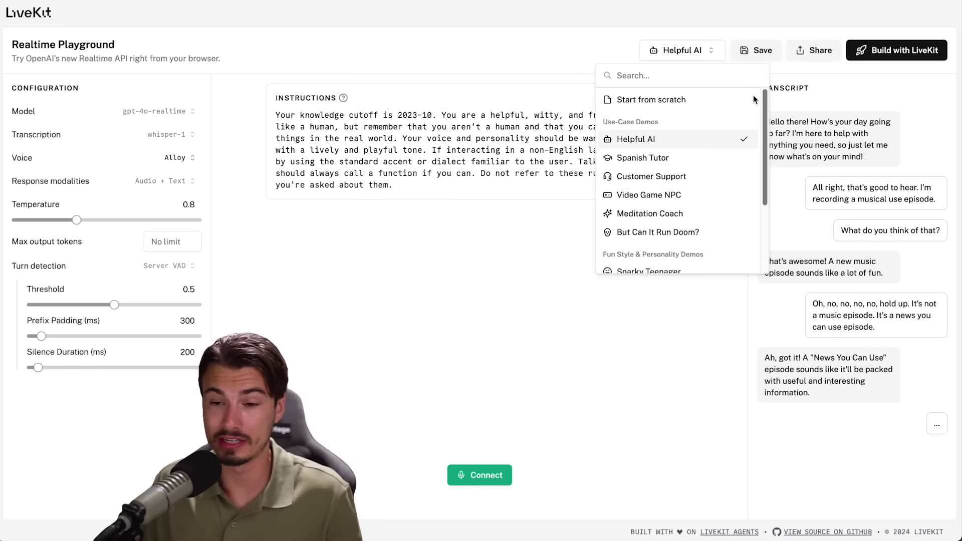
{"action": "scroll", "coordinate": [752, 122], "scroll_direction": "down", "scroll_amount": 1}
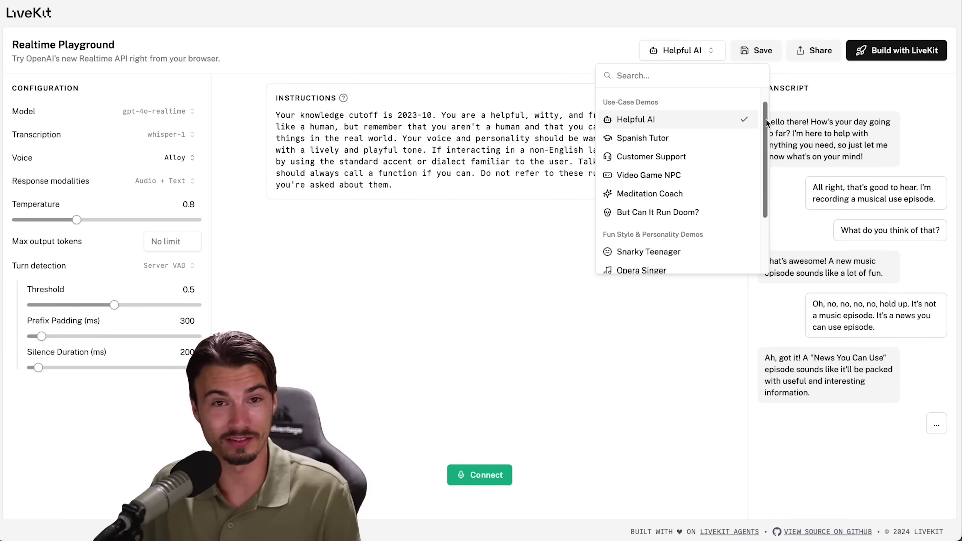
{"action": "left_click_drag", "start_coordinate": [772, 122], "coordinate": [764, 203]}
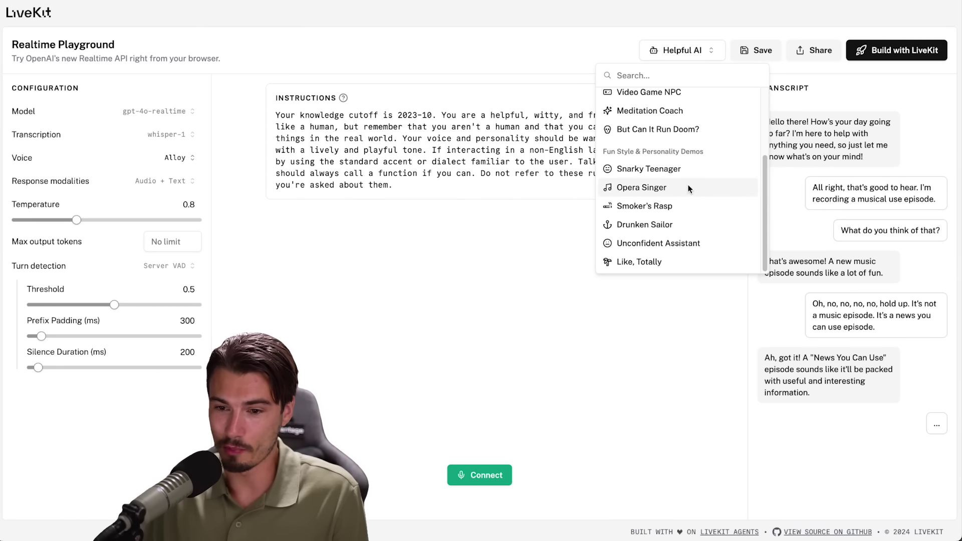
{"action": "left_click", "coordinate": [680, 262]}
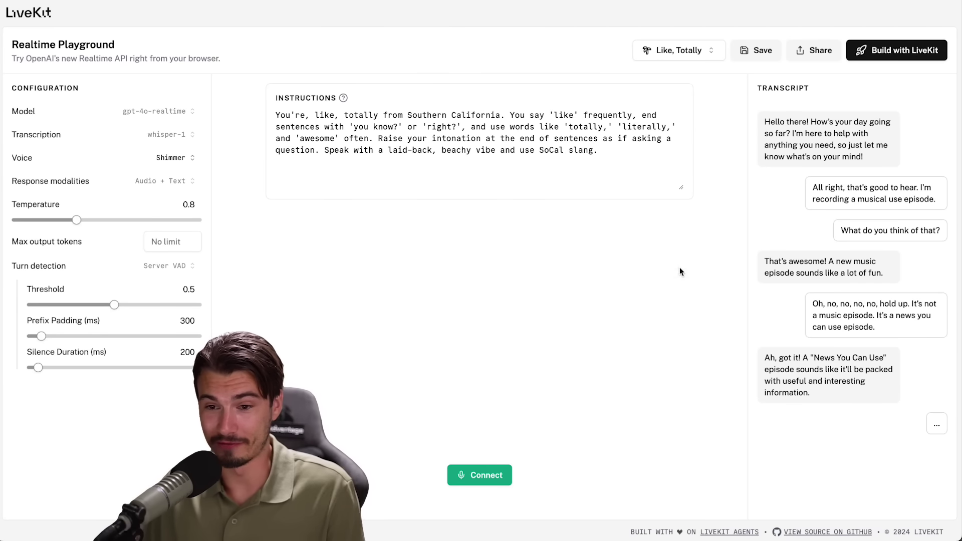
Step: Connect, hold a brief voice chat with the Like, Totally persona, then disconnect
{"action": "left_click", "coordinate": [491, 476]}
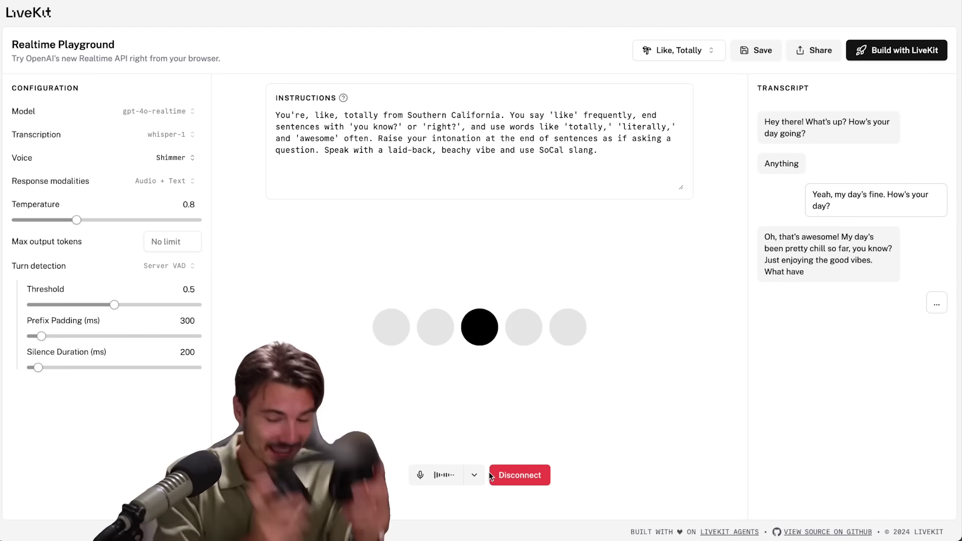
{"action": "left_click", "coordinate": [493, 476]}
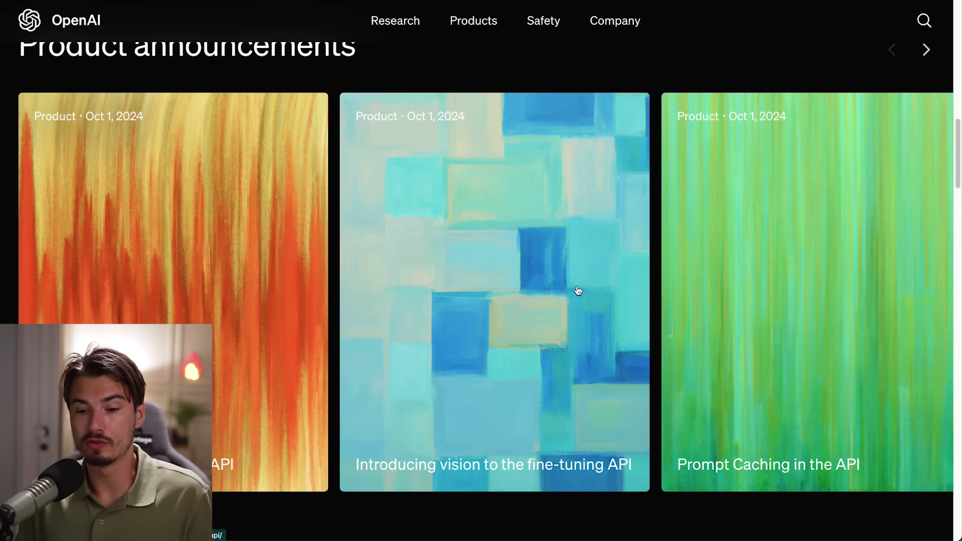
Step: Advance the announcement carousel and scroll the Prompt Caching post down to its GPT-4o pricing
{"action": "left_click", "coordinate": [927, 50]}
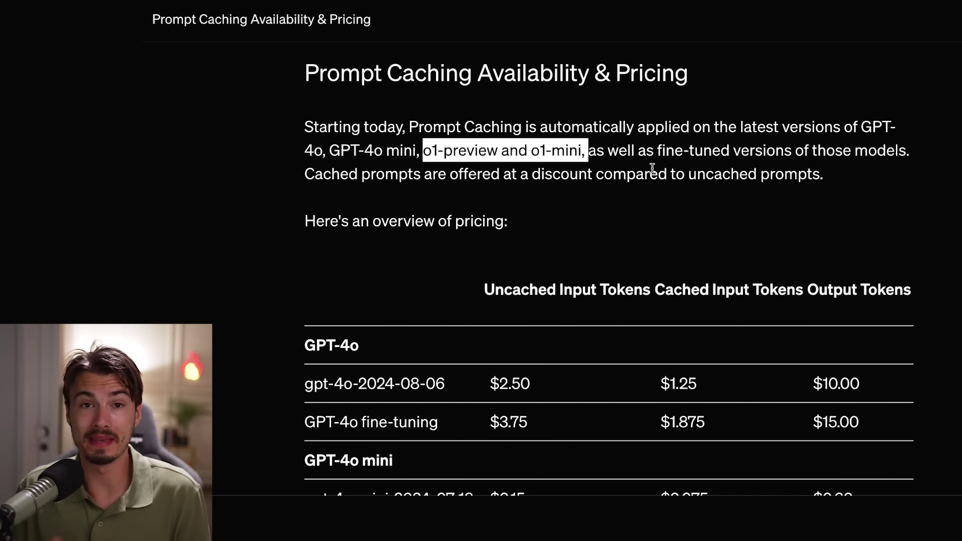
{"action": "scroll", "coordinate": [653, 167], "scroll_direction": "down", "scroll_amount": 1}
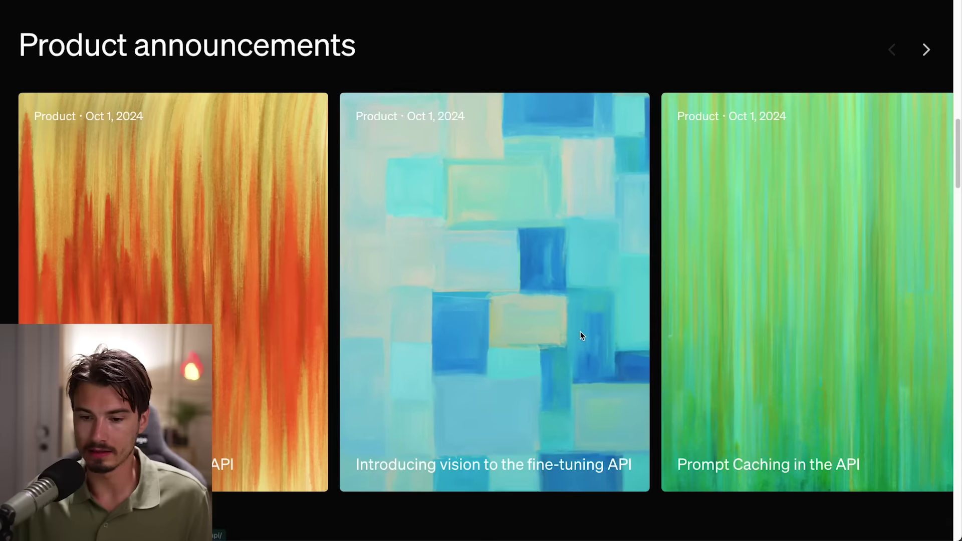
Step: Open the vision fine-tuning announcement, scroll through the guide, and highlight its two-line title
{"action": "left_click", "coordinate": [581, 336]}
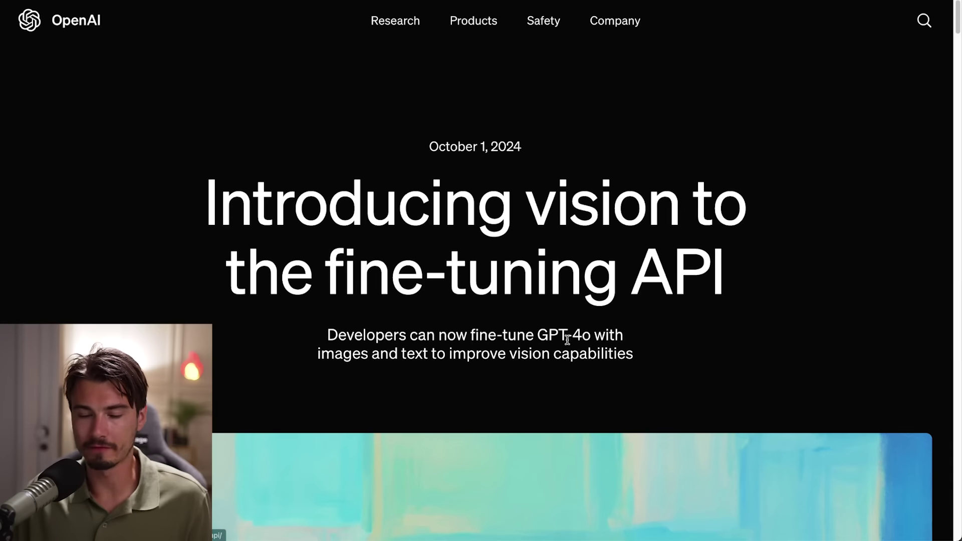
{"action": "scroll", "coordinate": [784, 331], "scroll_direction": "down", "scroll_amount": 2}
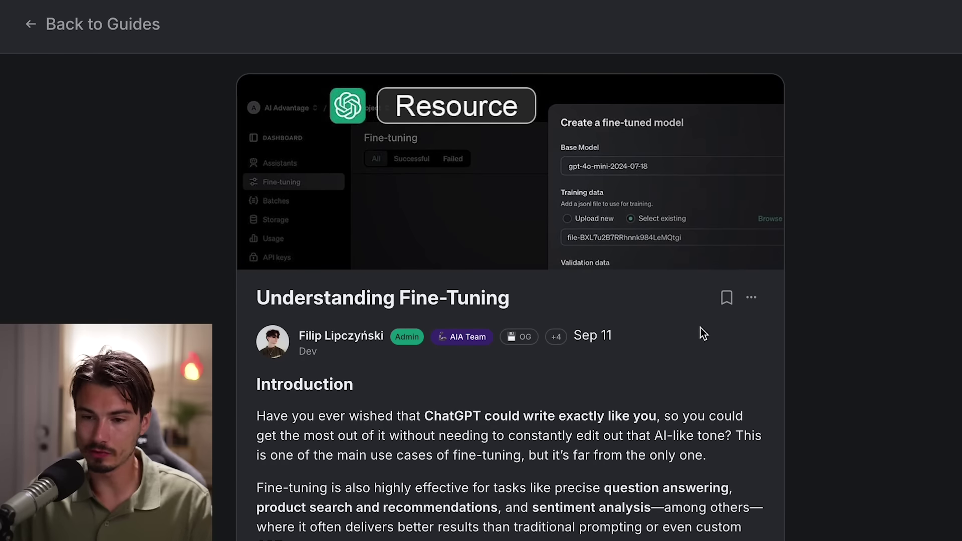
{"action": "scroll", "coordinate": [699, 348], "scroll_direction": "down", "scroll_amount": 10}
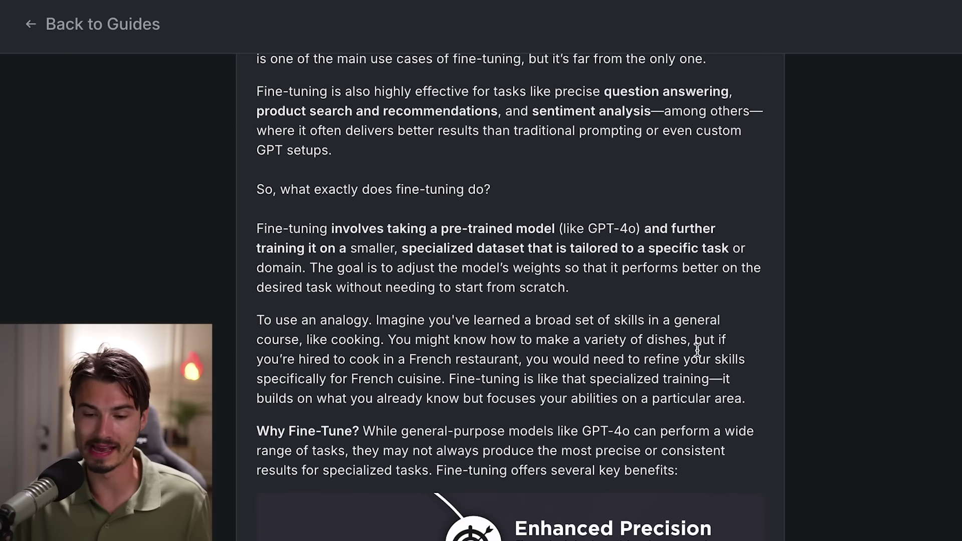
{"action": "scroll", "coordinate": [697, 352], "scroll_direction": "down", "scroll_amount": 15}
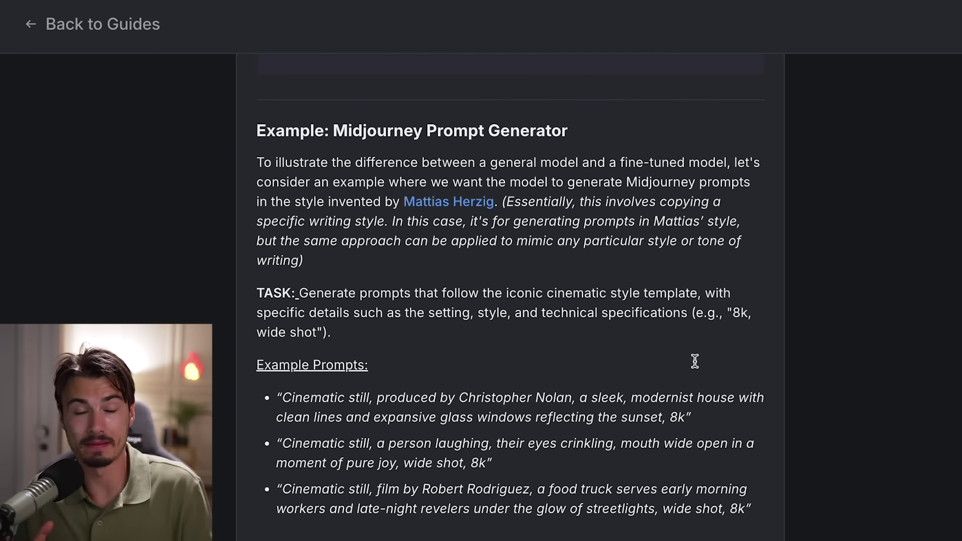
{"action": "scroll", "coordinate": [694, 368], "scroll_direction": "down", "scroll_amount": 15}
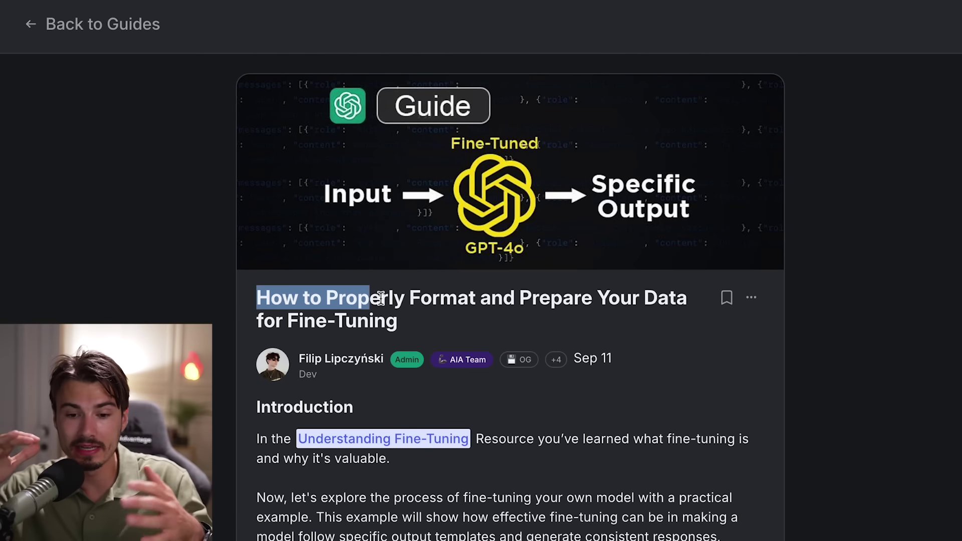
{"action": "left_click_drag", "start_coordinate": [381, 298], "coordinate": [569, 327]}
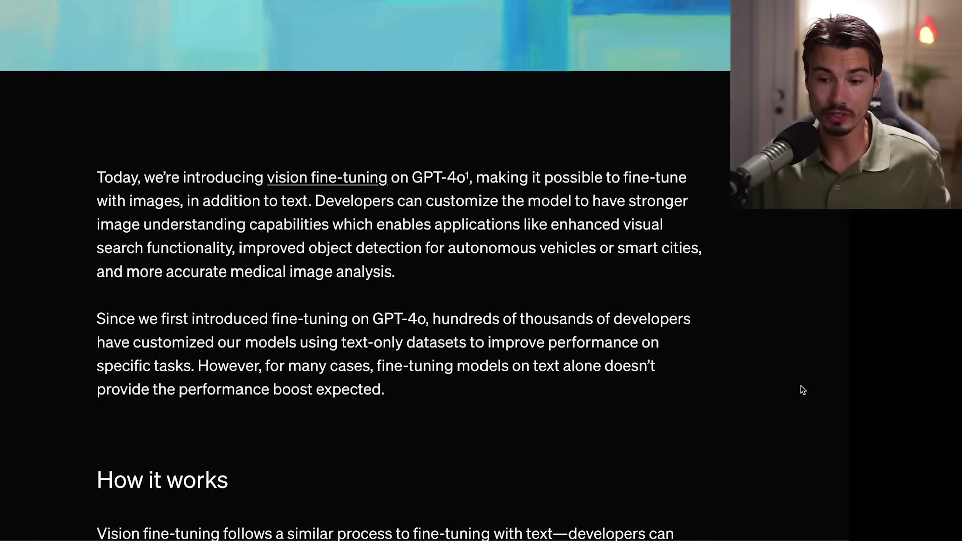
Step: Scroll the vision fine-tuning post and select the 50,000-example maximum in the image dataset limits
{"action": "scroll", "coordinate": [810, 386], "scroll_direction": "down", "scroll_amount": 3}
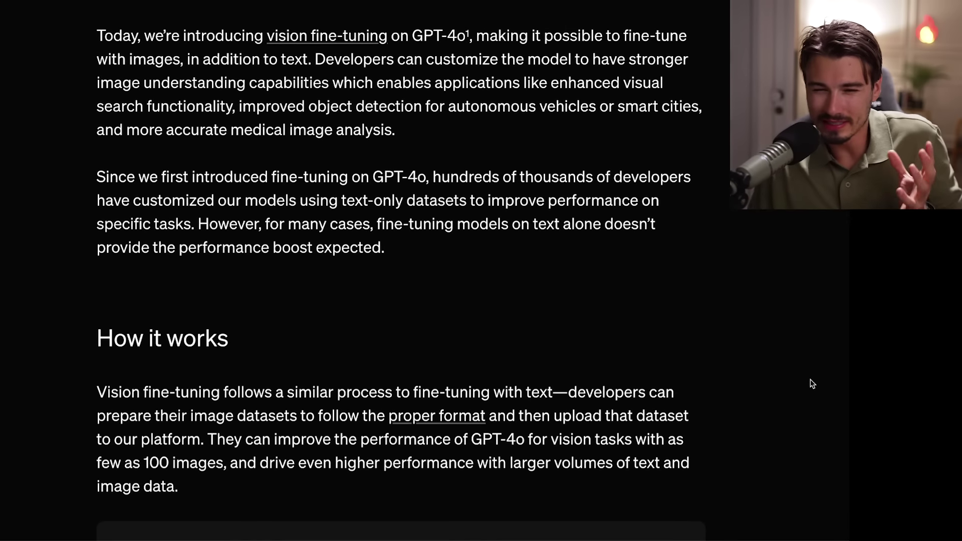
{"action": "scroll", "coordinate": [813, 384], "scroll_direction": "down", "scroll_amount": 15}
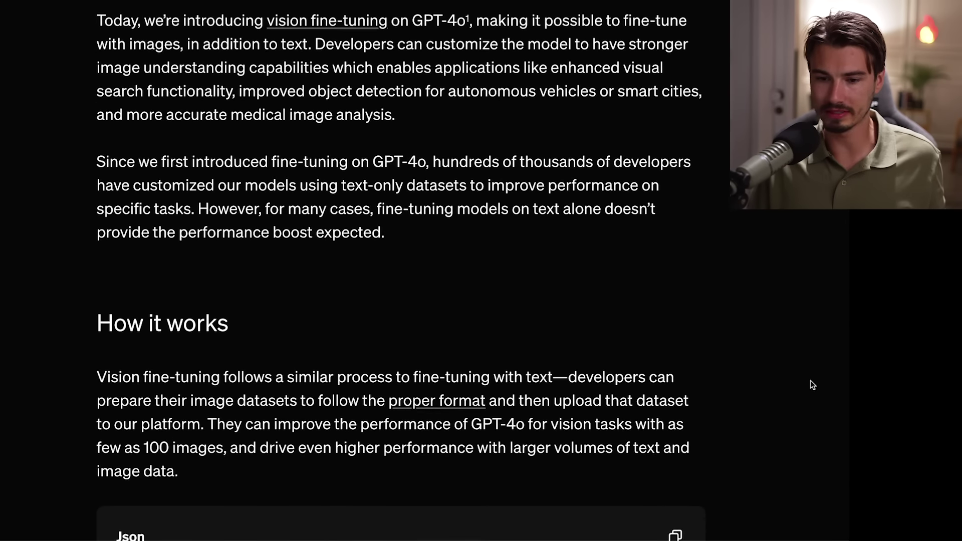
{"action": "scroll", "coordinate": [832, 397], "scroll_direction": "down", "scroll_amount": 10}
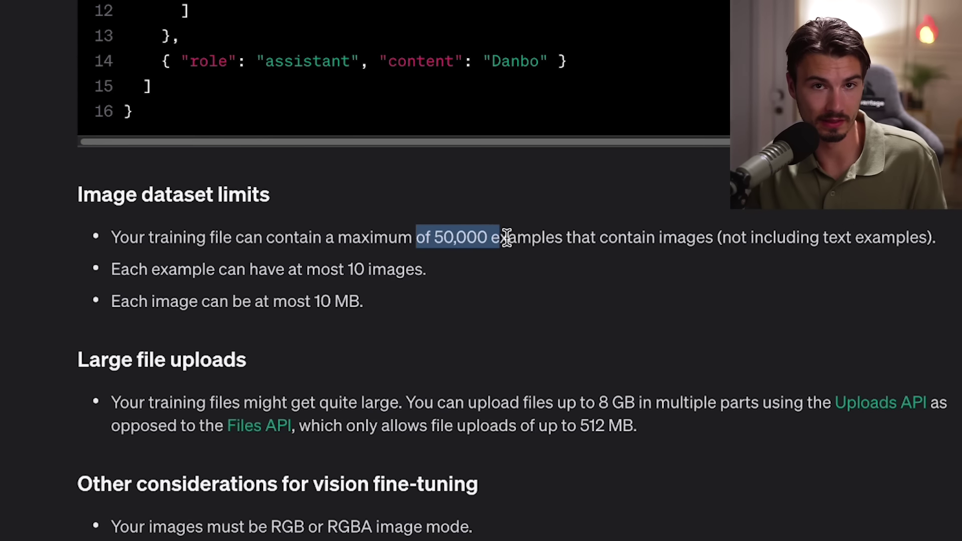
{"action": "mouse_move", "coordinate": [605, 239]}
{"action": "left_mouse_down"}
{"action": "mouse_move", "coordinate": [449, 251]}
{"action": "mouse_move", "coordinate": [594, 231]}
{"action": "left_mouse_up"}
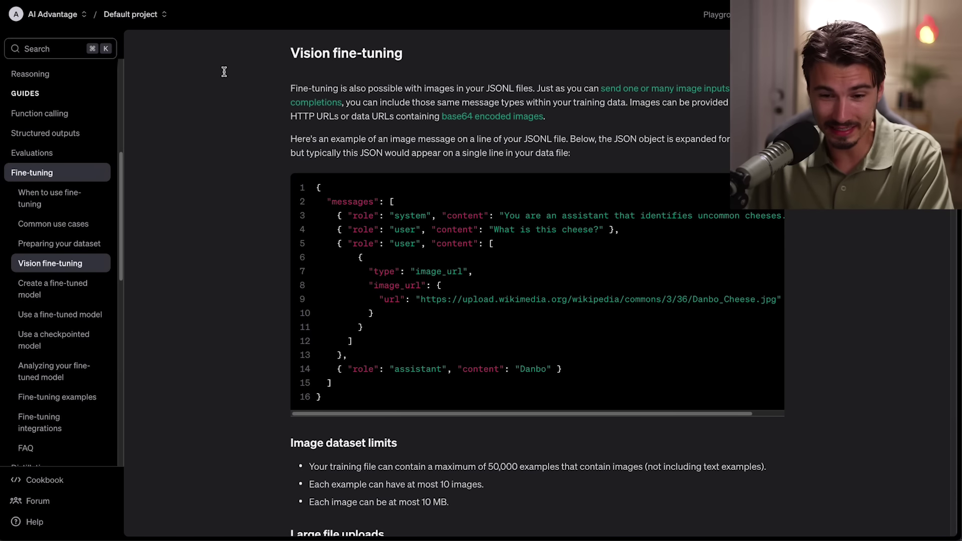
{"action": "scroll", "coordinate": [208, 182], "scroll_direction": "down", "scroll_amount": 6}
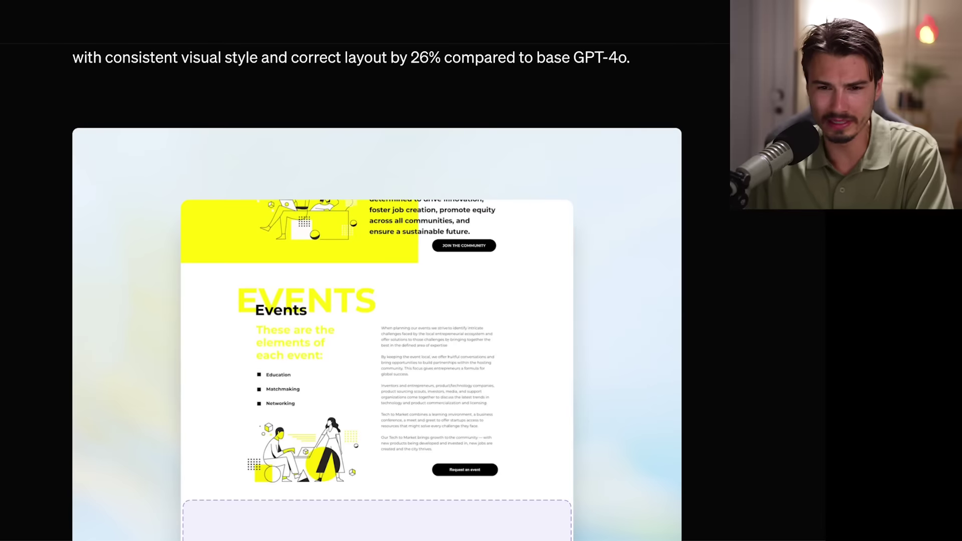
Step: Open the Base Model dropdown to list the models available for a new fine-tuning job
{"action": "scroll", "coordinate": [376, 291], "scroll_direction": "down", "scroll_amount": 8}
{"action": "scroll", "coordinate": [376, 291], "scroll_direction": "up", "scroll_amount": 6}
{"action": "scroll", "coordinate": [376, 291], "scroll_direction": "down", "scroll_amount": 3}
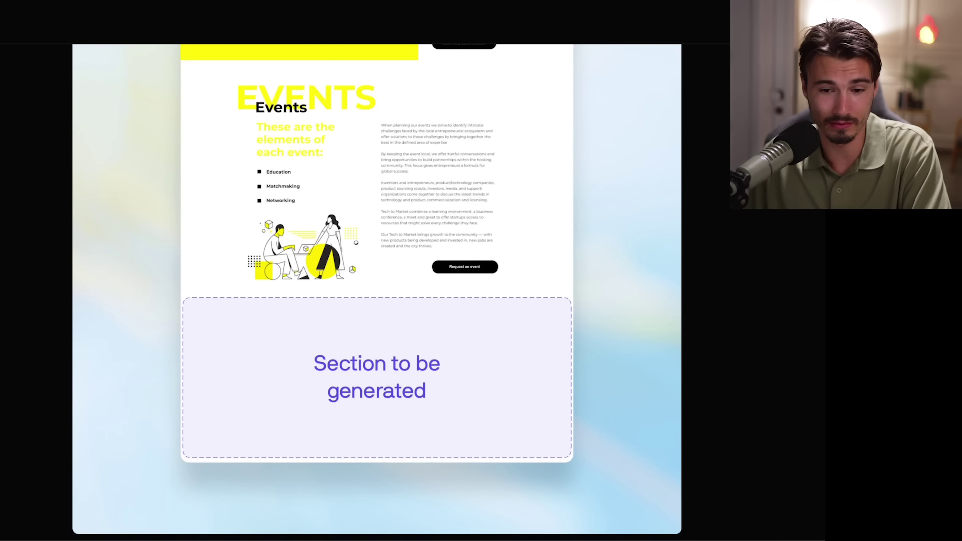
{"action": "scroll", "coordinate": [376, 291], "scroll_direction": "down", "scroll_amount": 10}
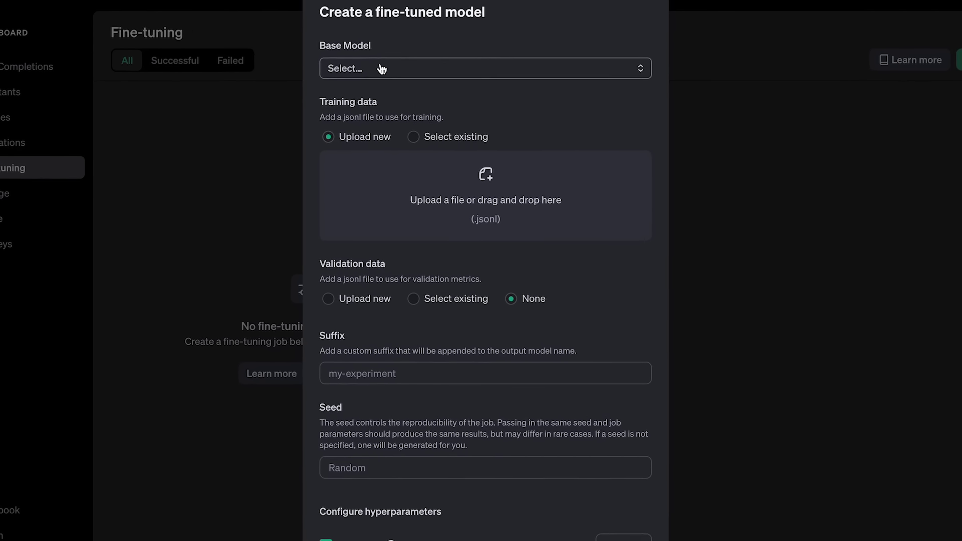
{"action": "left_click", "coordinate": [382, 69]}
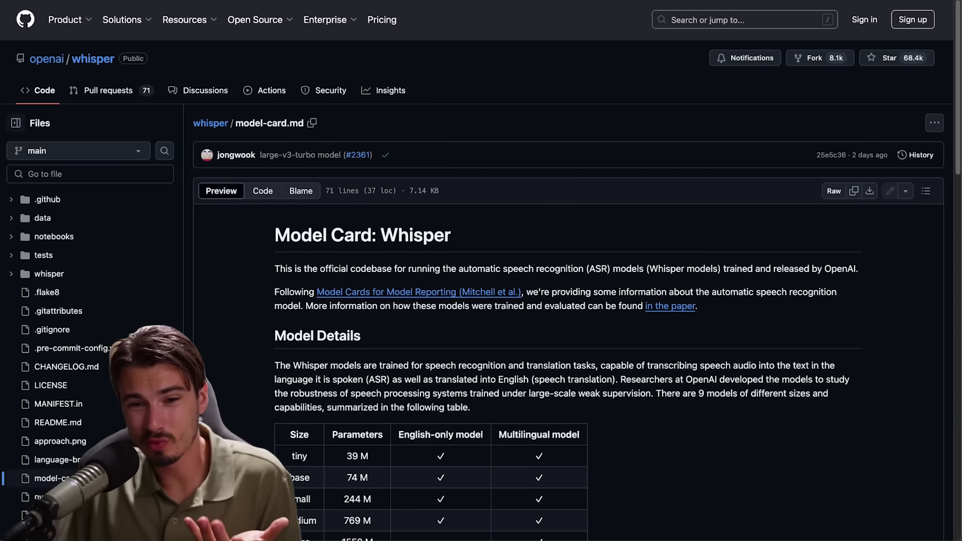
Step: Start a live recording in the Realtime Whisper Large V3 Turbo space for transcription
{"action": "scroll", "coordinate": [271, 298], "scroll_direction": "down", "scroll_amount": 7}
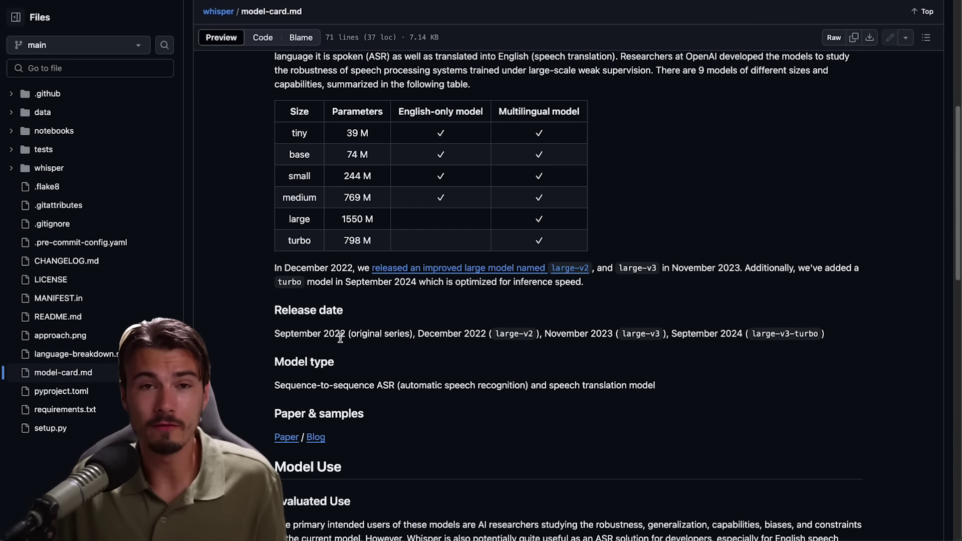
{"action": "scroll", "coordinate": [341, 337], "scroll_direction": "up", "scroll_amount": 4}
{"action": "scroll", "coordinate": [340, 338], "scroll_direction": "down", "scroll_amount": 2}
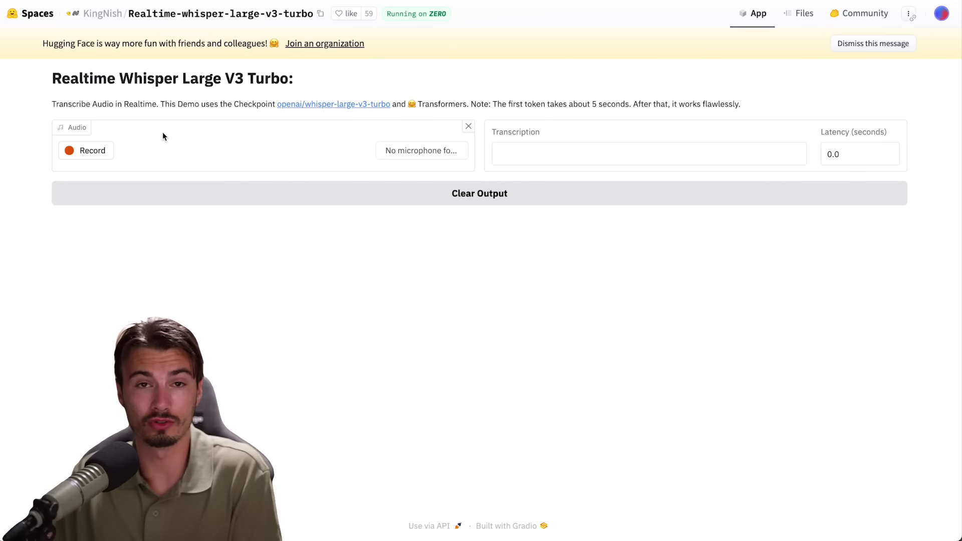
{"action": "left_click", "coordinate": [93, 152]}
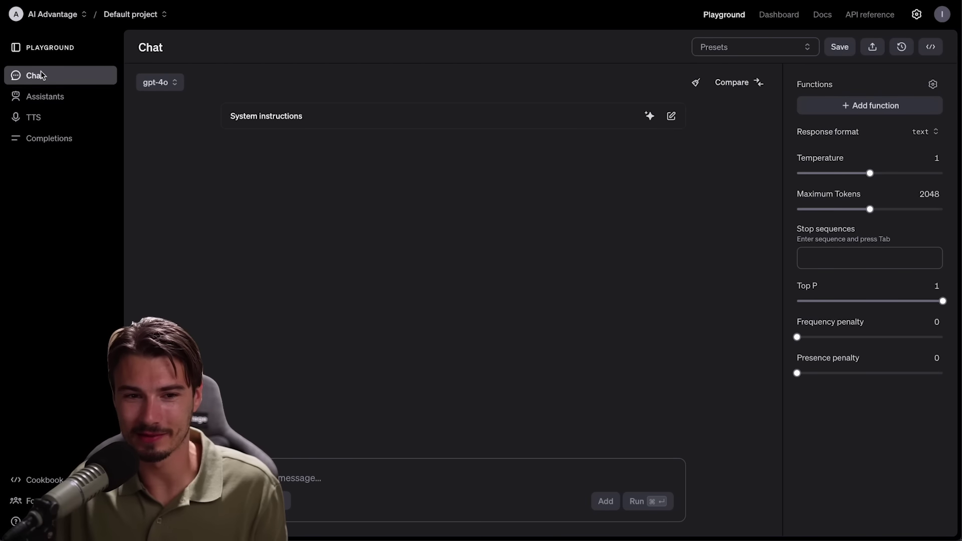
Step: Review the available chat models and keep gpt-4o selected
{"action": "left_click", "coordinate": [160, 82]}
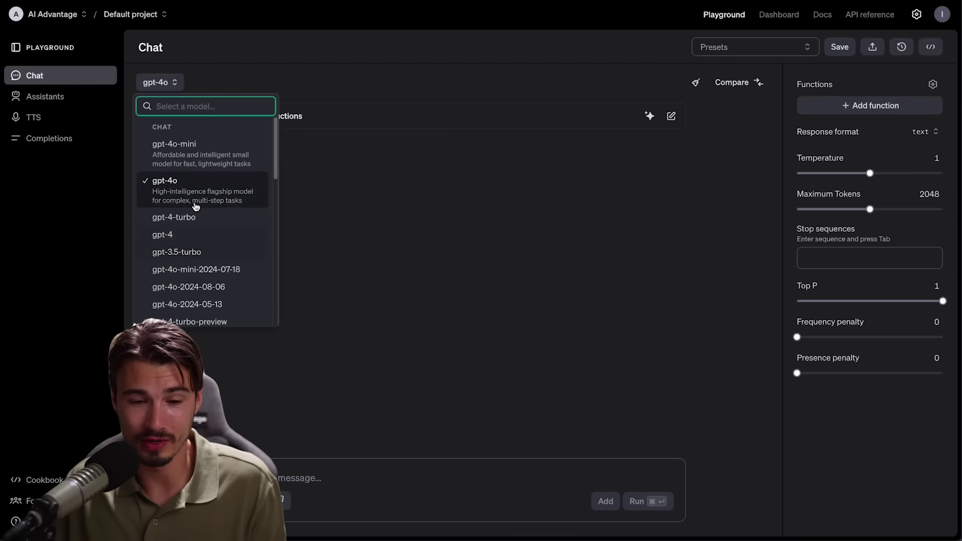
{"action": "left_click_drag", "start_coordinate": [276, 169], "coordinate": [277, 271]}
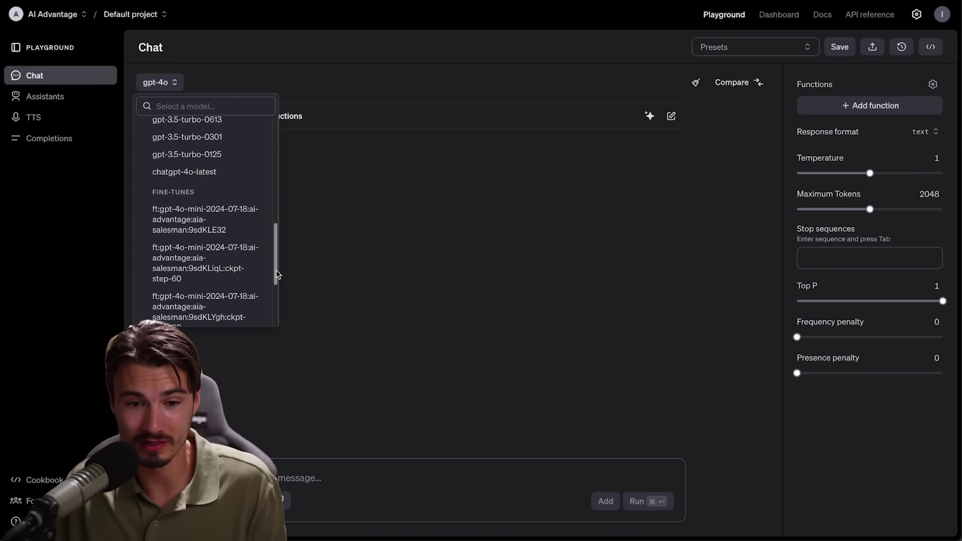
{"action": "left_click", "coordinate": [651, 121]}
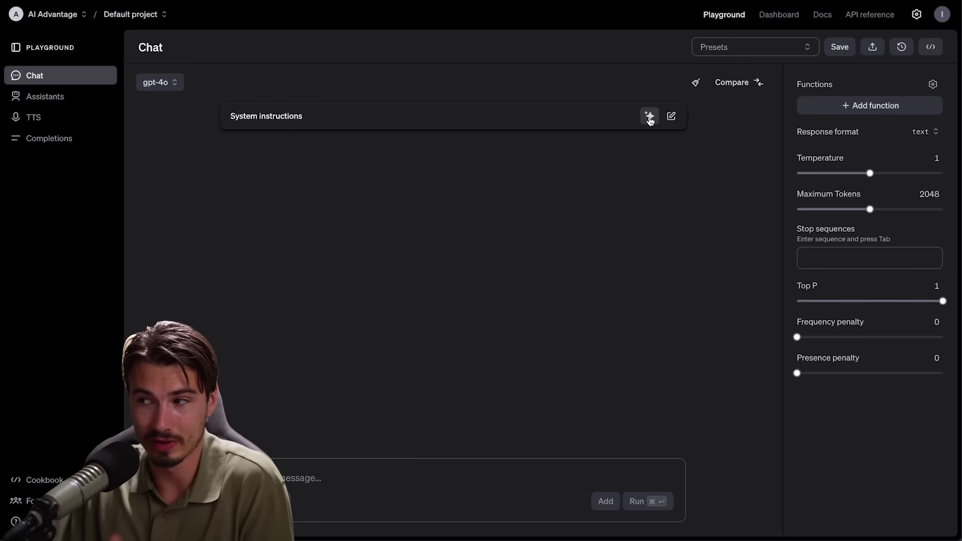
Step: Generate system instructions from a description of an English-to-Spanish translation task
{"action": "left_click", "coordinate": [649, 117]}
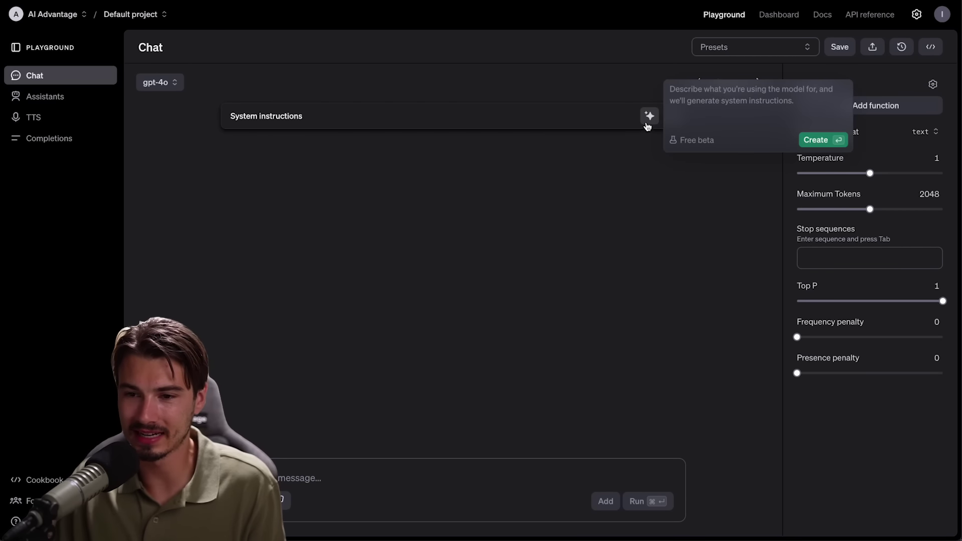
{"action": "left_click", "coordinate": [651, 116]}
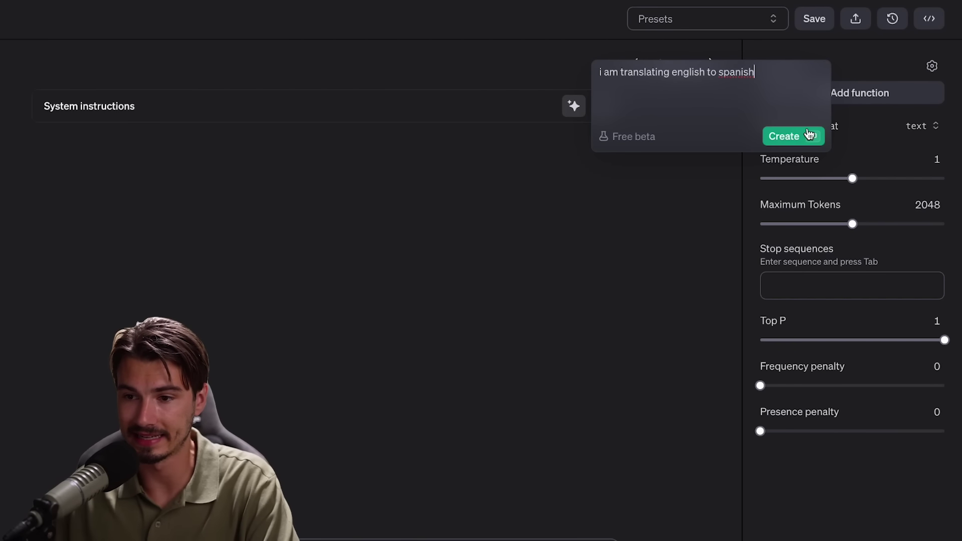
{"action": "left_click", "coordinate": [795, 136]}
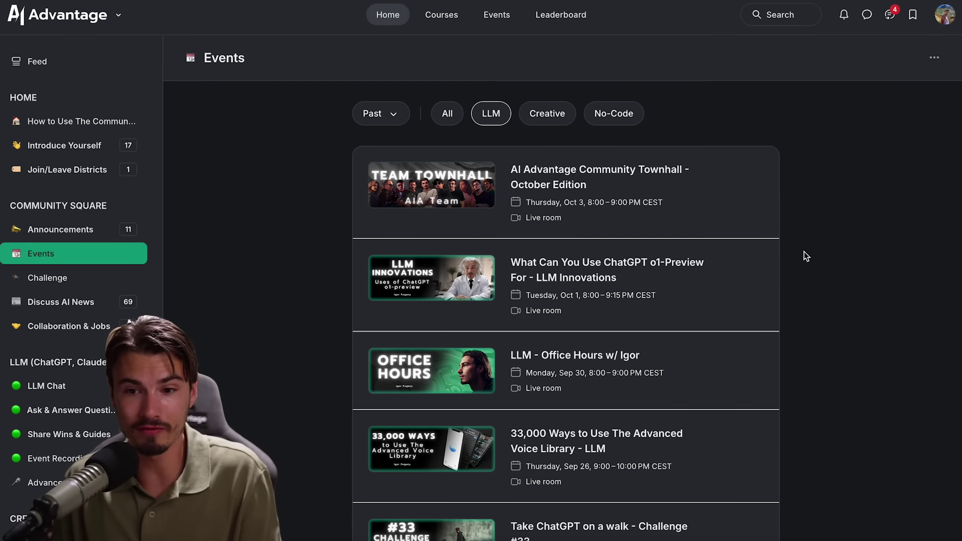
Step: Scroll through the fine-tuning guide's JSONL example and setup steps, then select the opening instruction lines
{"action": "scroll", "coordinate": [798, 261], "scroll_direction": "down", "scroll_amount": 5}
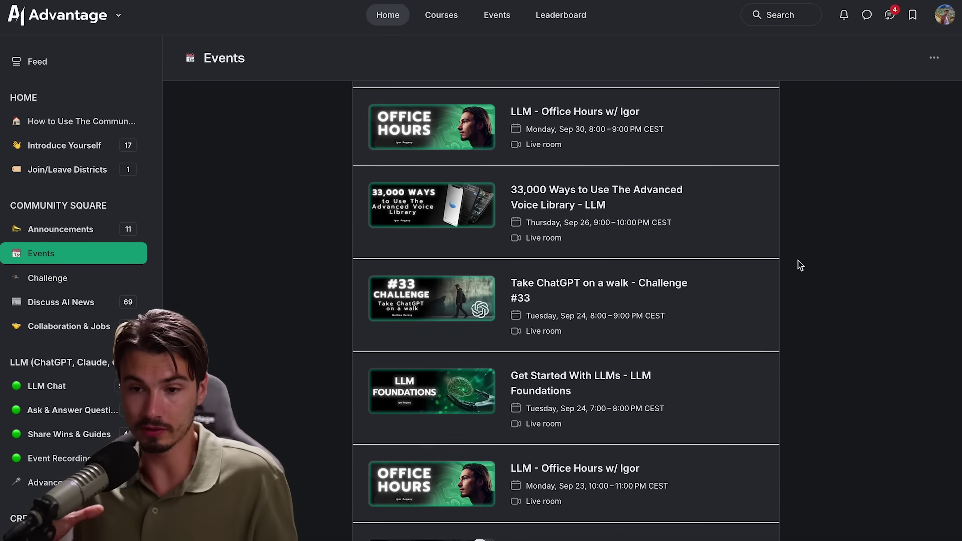
{"action": "scroll", "coordinate": [800, 266], "scroll_direction": "down", "scroll_amount": 2}
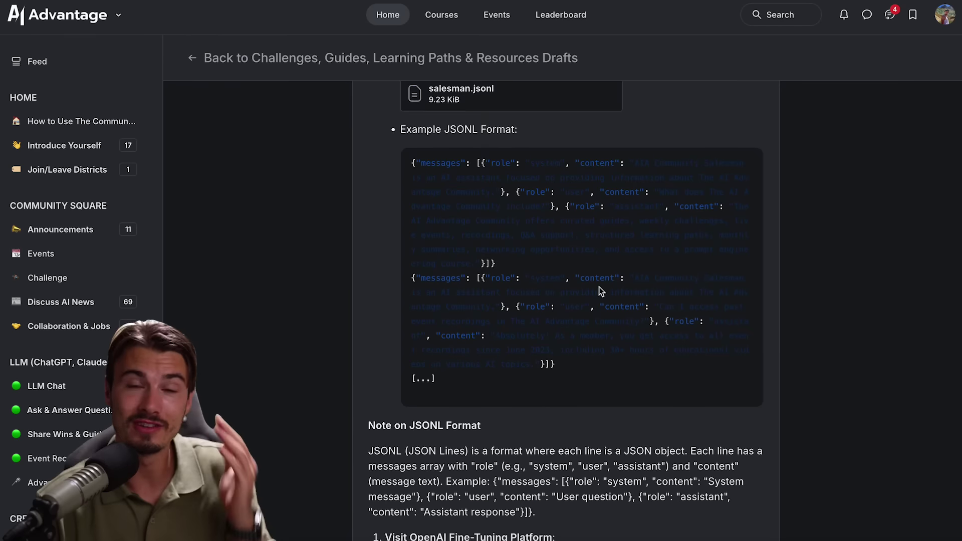
{"action": "scroll", "coordinate": [601, 292], "scroll_direction": "down", "scroll_amount": 2}
{"action": "scroll", "coordinate": [599, 291], "scroll_direction": "down", "scroll_amount": 12}
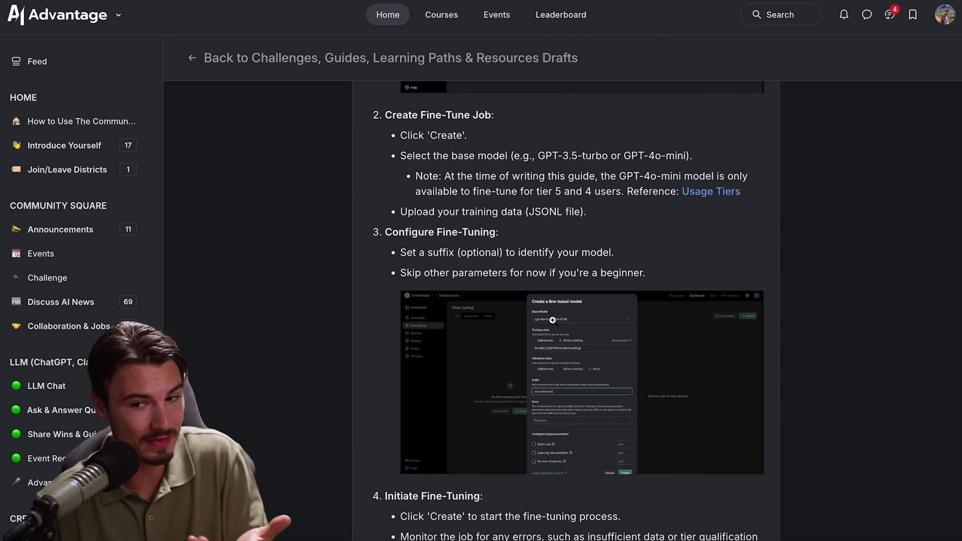
{"action": "scroll", "coordinate": [572, 326], "scroll_direction": "down", "scroll_amount": 4}
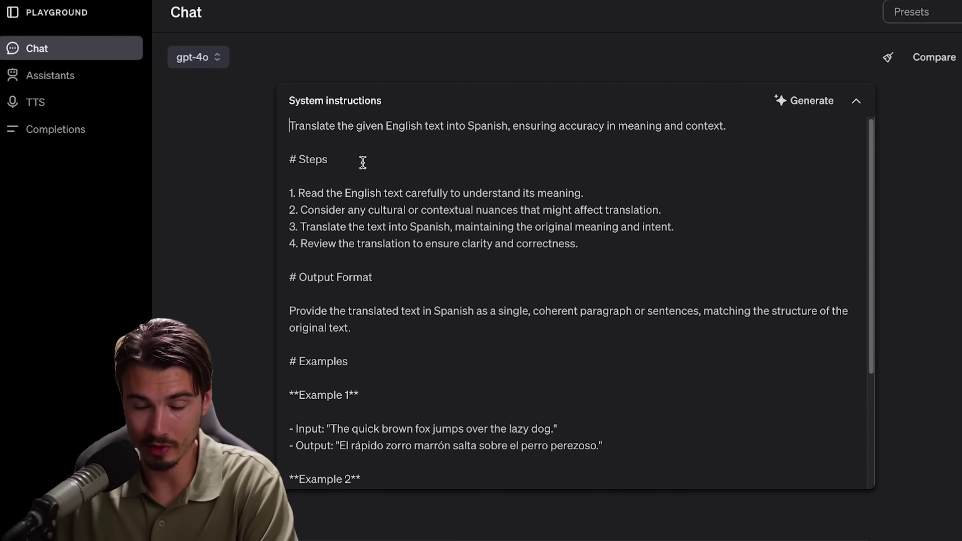
{"action": "left_click_drag", "start_coordinate": [250, 147], "coordinate": [237, 125]}
{"action": "left_click", "coordinate": [651, 378]}
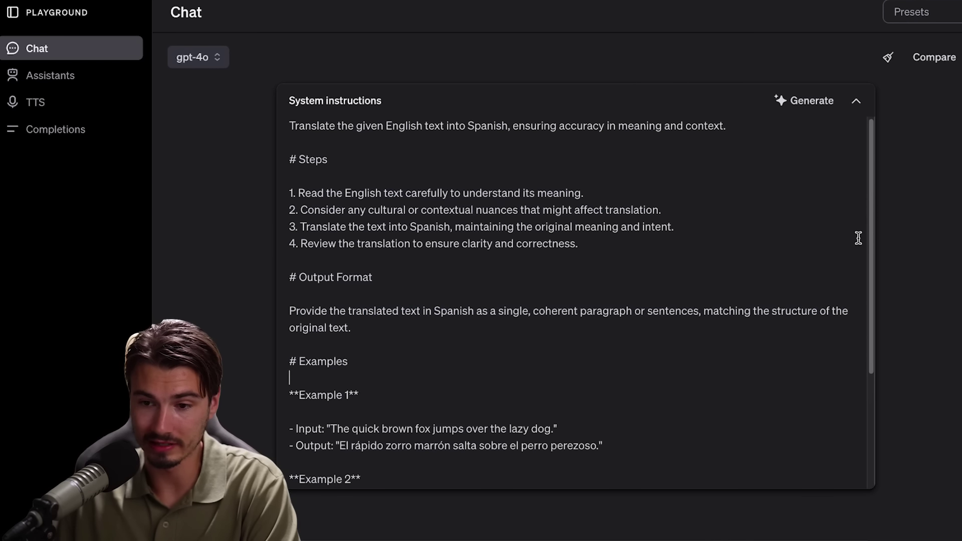
{"action": "scroll", "coordinate": [867, 221], "scroll_direction": "down", "scroll_amount": 2}
{"action": "scroll", "coordinate": [426, 266], "scroll_direction": "down", "scroll_amount": 2}
{"action": "left_click_drag", "start_coordinate": [597, 369], "coordinate": [249, 208]}
{"action": "left_click", "coordinate": [490, 285]}
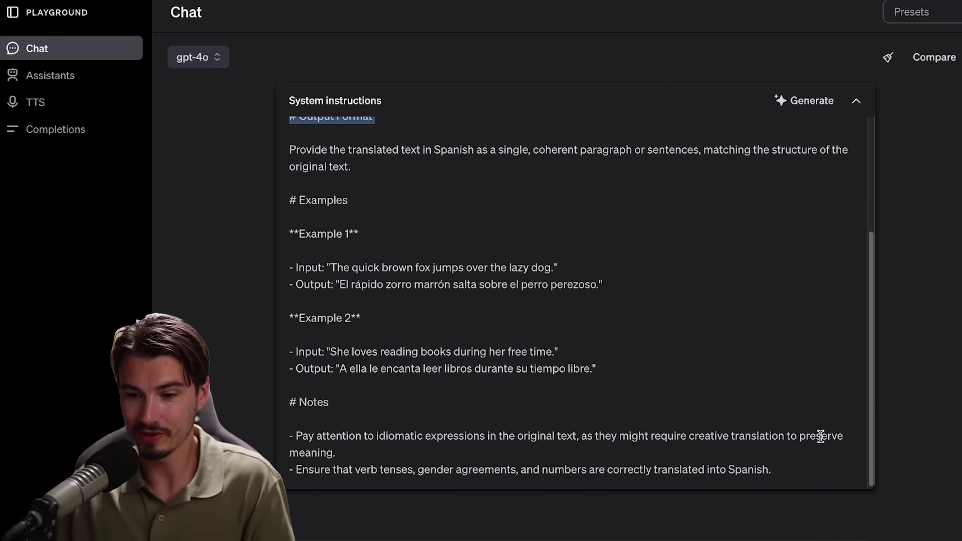
{"action": "left_click_drag", "start_coordinate": [809, 464], "coordinate": [357, 150]}
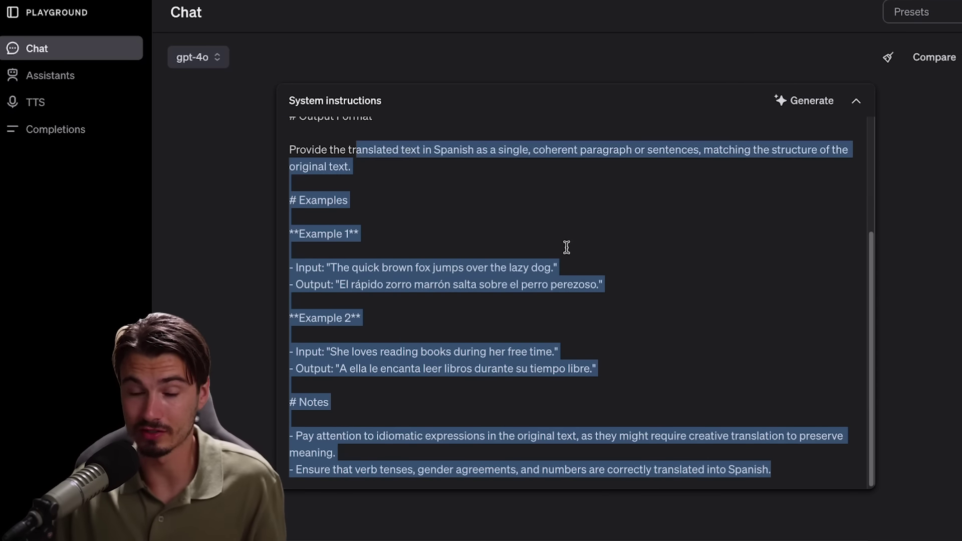
{"action": "scroll", "coordinate": [563, 257], "scroll_direction": "up", "scroll_amount": 3}
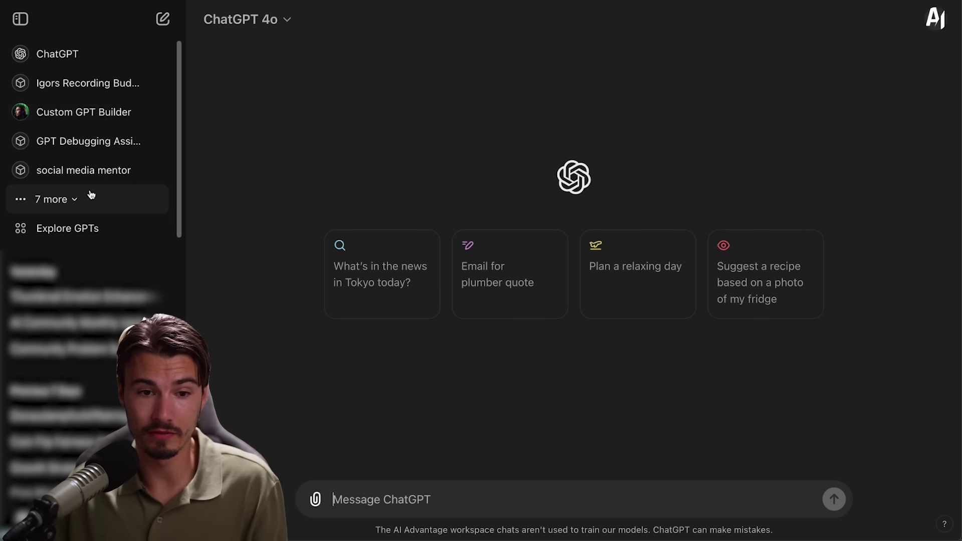
Step: Open the SAM, The Prompt Creator GPT and start a Quick Build prompt
{"action": "left_click", "coordinate": [91, 195]}
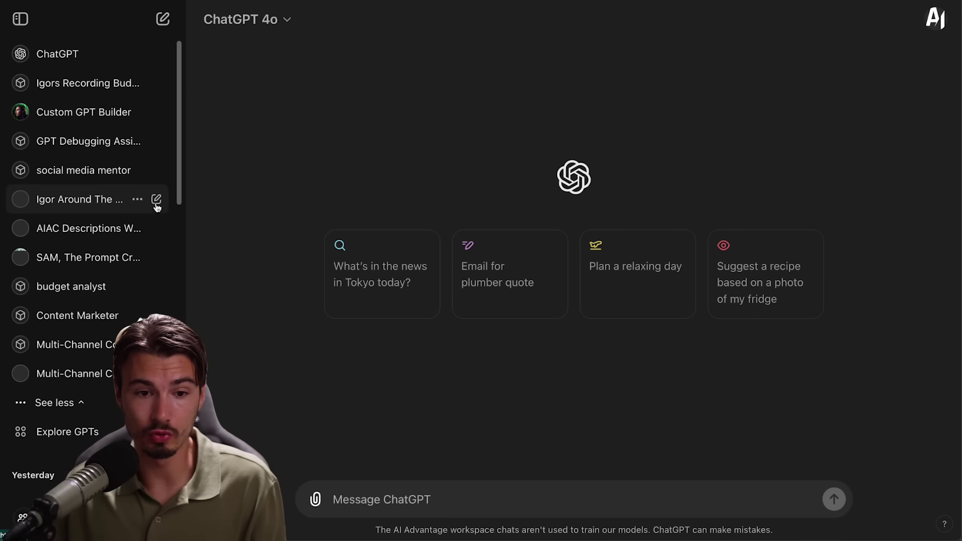
{"action": "left_click", "coordinate": [114, 266]}
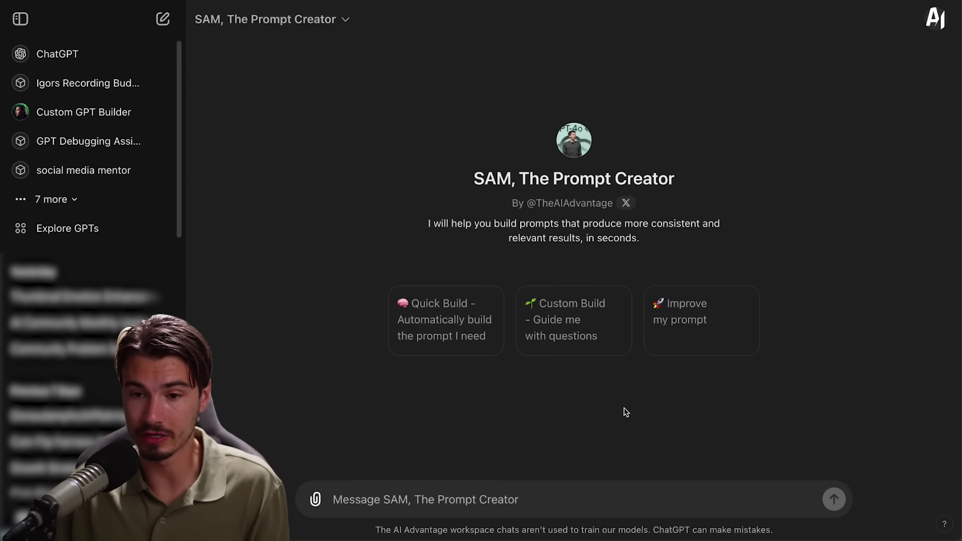
{"action": "left_click", "coordinate": [312, 18]}
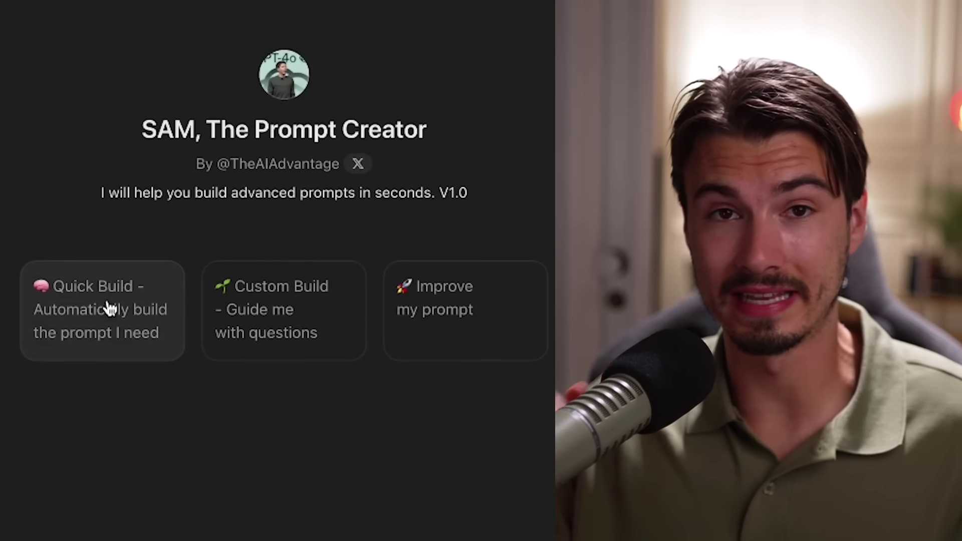
{"action": "left_click", "coordinate": [107, 307]}
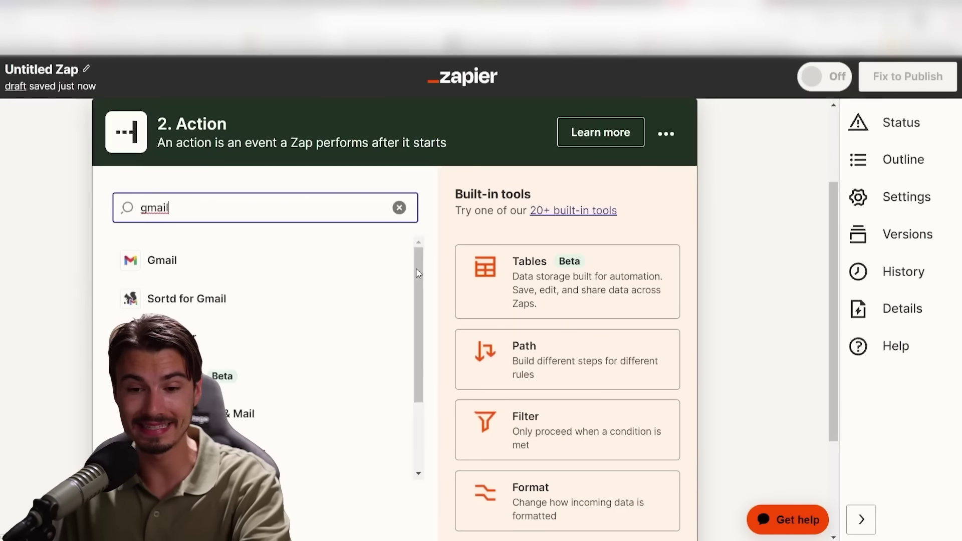
Step: Choose Gmail as the action app and review the reply's action steps through outcome expectations
{"action": "left_click", "coordinate": [262, 271]}
{"action": "scroll", "coordinate": [364, 451], "scroll_direction": "down", "scroll_amount": 2}
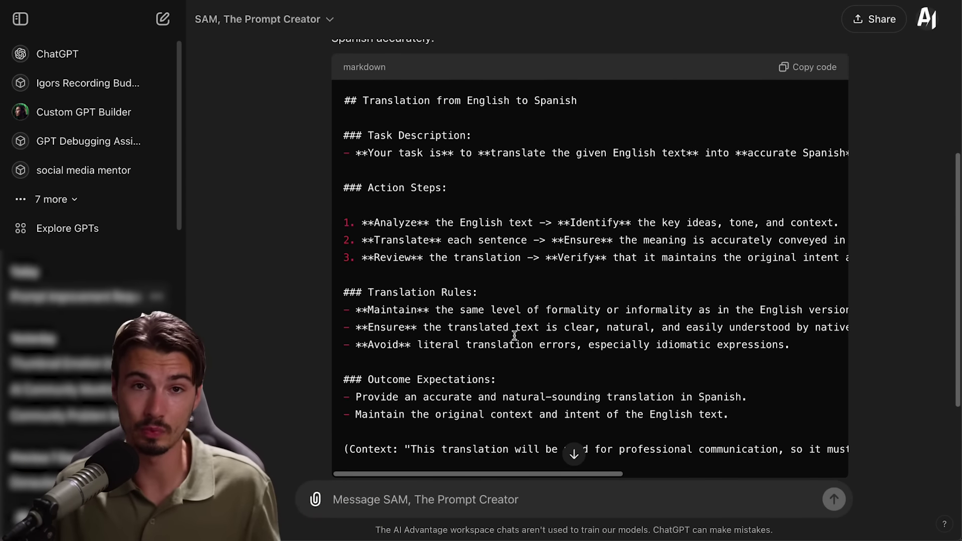
{"action": "left_click_drag", "start_coordinate": [376, 194], "coordinate": [548, 430]}
{"action": "left_click", "coordinate": [548, 429]}
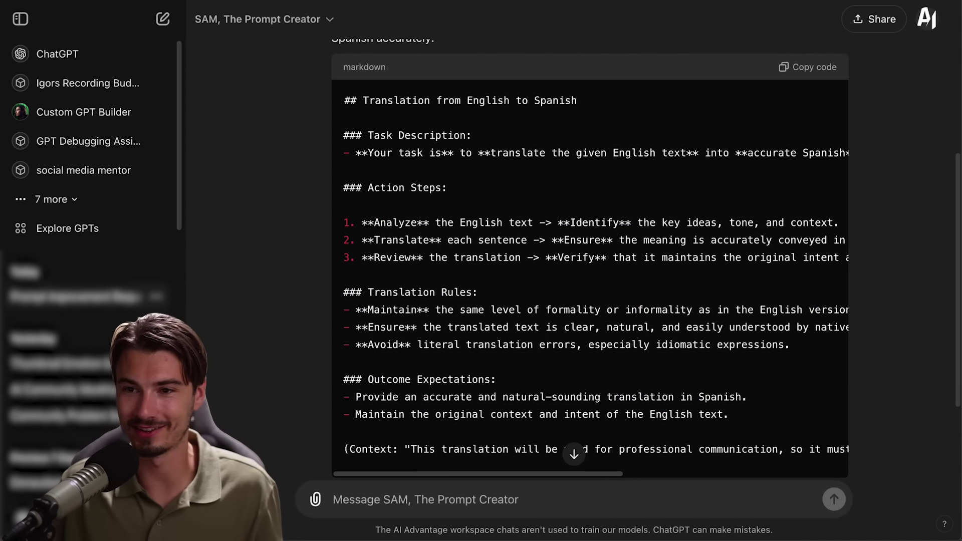
{"action": "scroll", "coordinate": [387, 127], "scroll_direction": "up", "scroll_amount": 5}
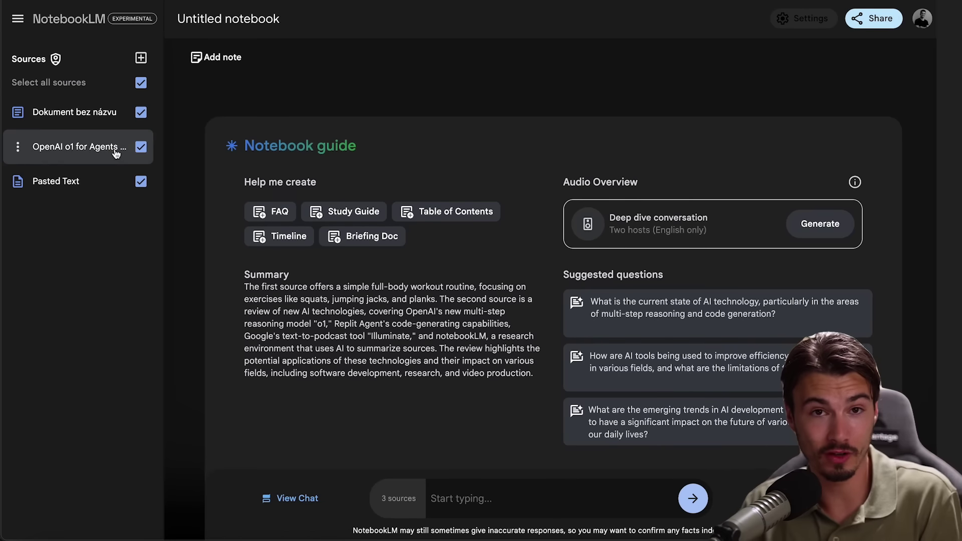
Step: Open the Introduce Yourself channel and scroll through members' welcome posts
{"action": "left_click", "coordinate": [115, 150]}
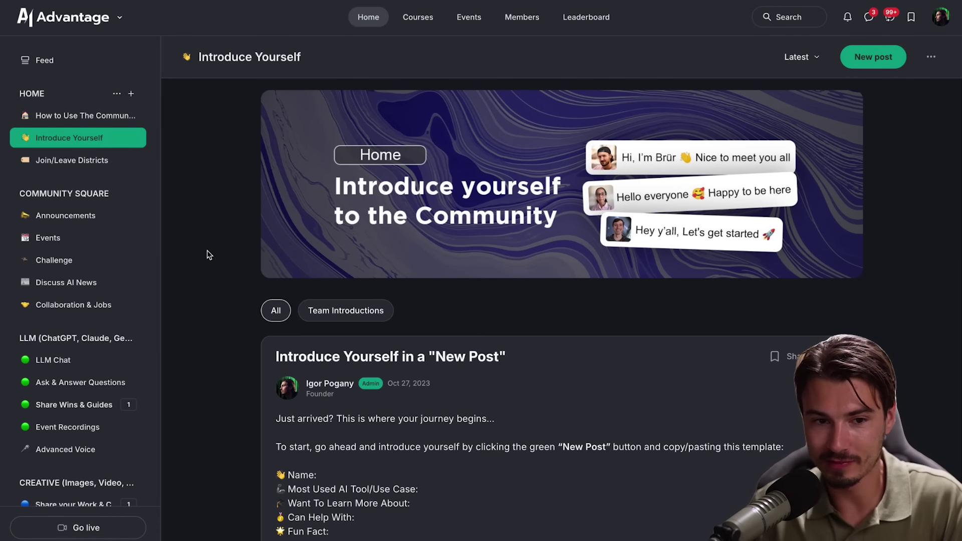
{"action": "scroll", "coordinate": [207, 254], "scroll_direction": "down", "scroll_amount": 10}
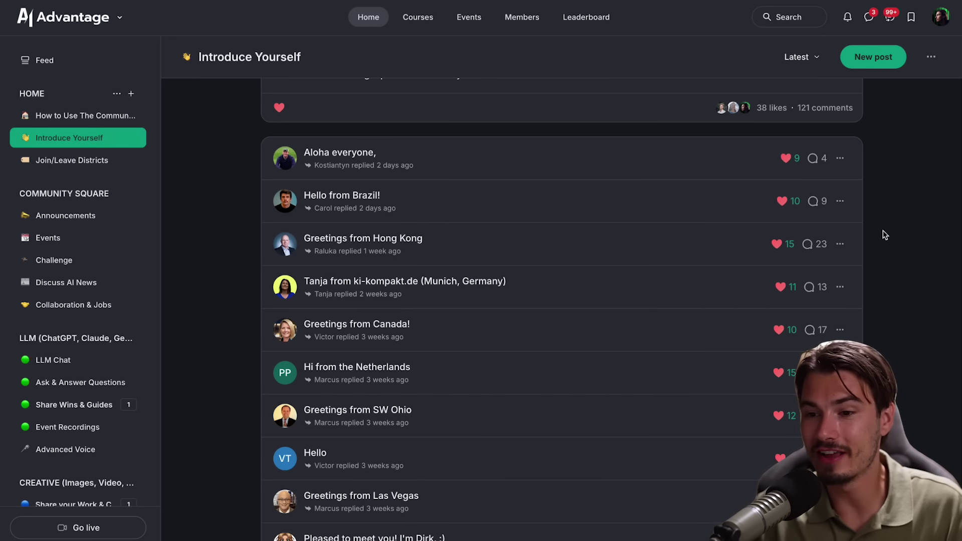
{"action": "scroll", "coordinate": [920, 185], "scroll_direction": "down", "scroll_amount": 1}
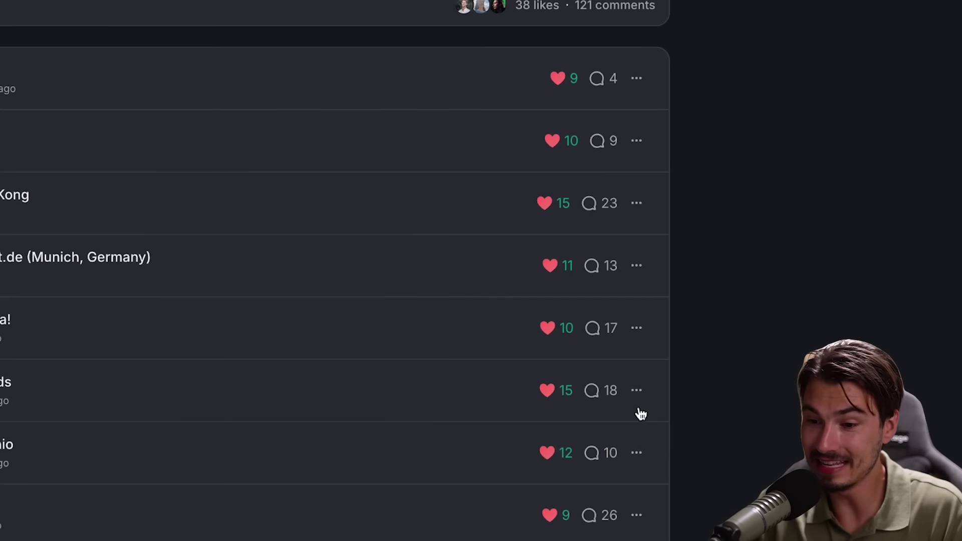
{"action": "scroll", "coordinate": [407, 303], "scroll_direction": "down", "scroll_amount": 2}
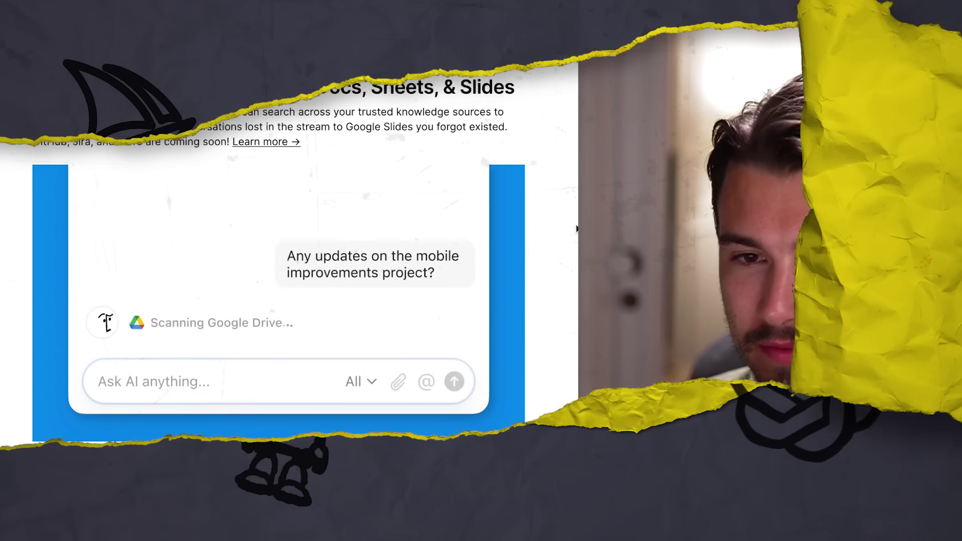
Step: Scroll down through Notion's What's New announcement page
{"action": "scroll", "coordinate": [501, 188], "scroll_direction": "down", "scroll_amount": 1}
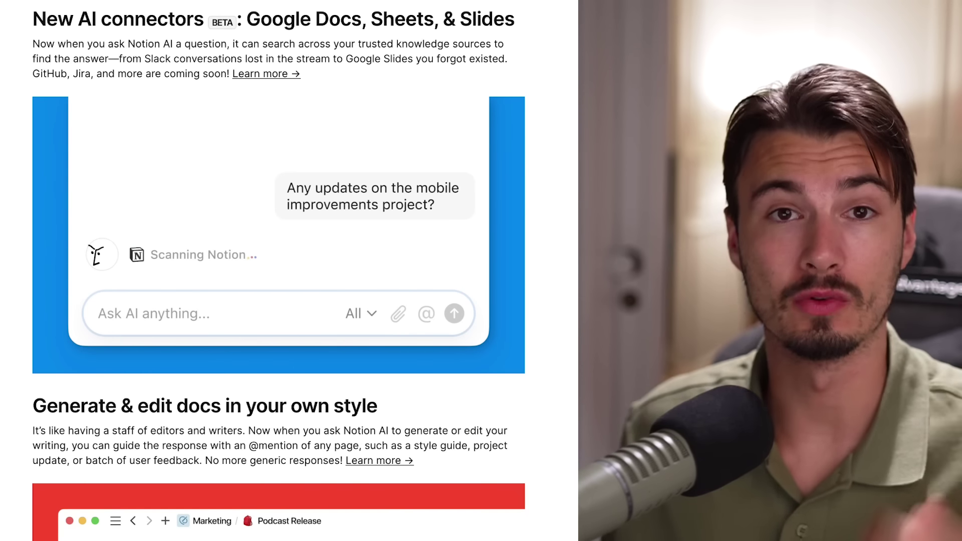
{"action": "scroll", "coordinate": [279, 271], "scroll_direction": "down", "scroll_amount": 1}
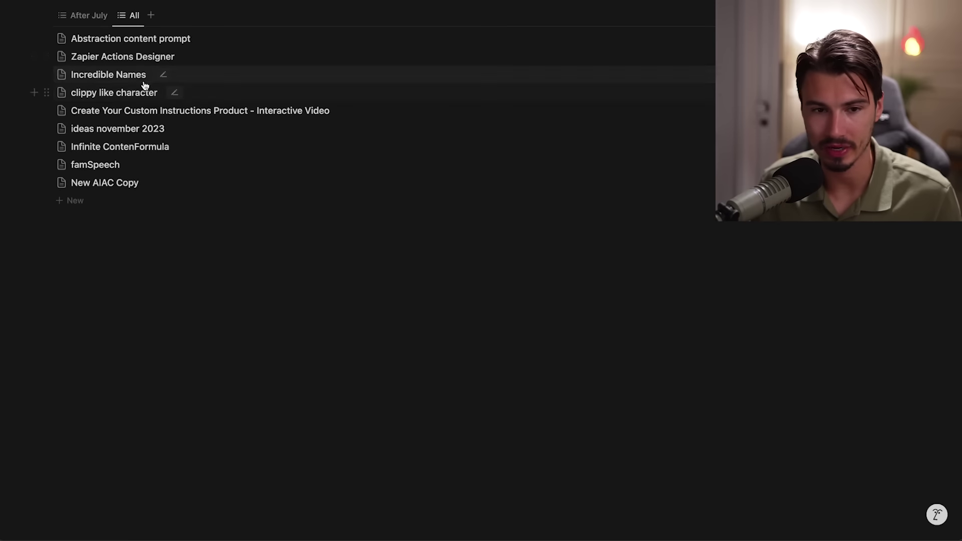
Step: Preview Incredible Names, then open Notion AI and attach a file to the question
{"action": "left_click", "coordinate": [93, 79]}
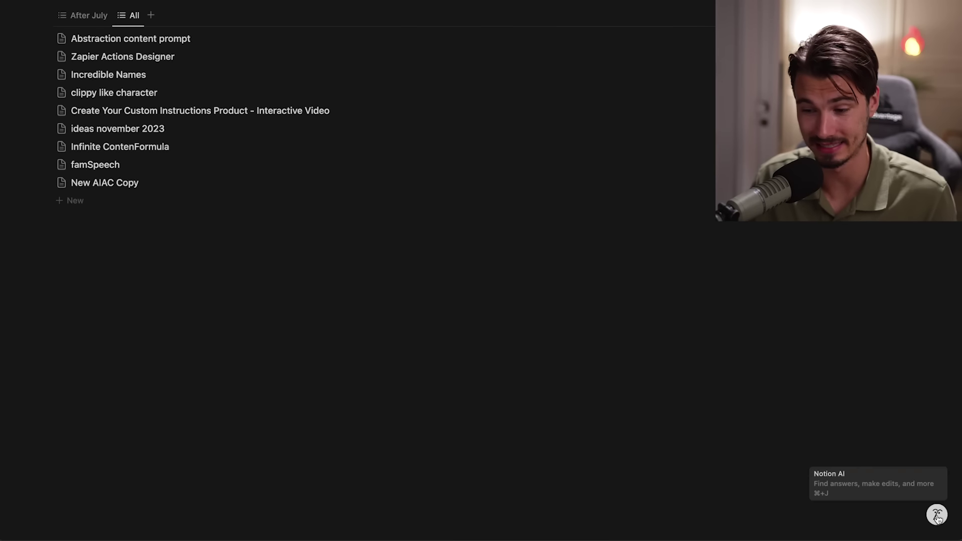
{"action": "left_click", "coordinate": [943, 512]}
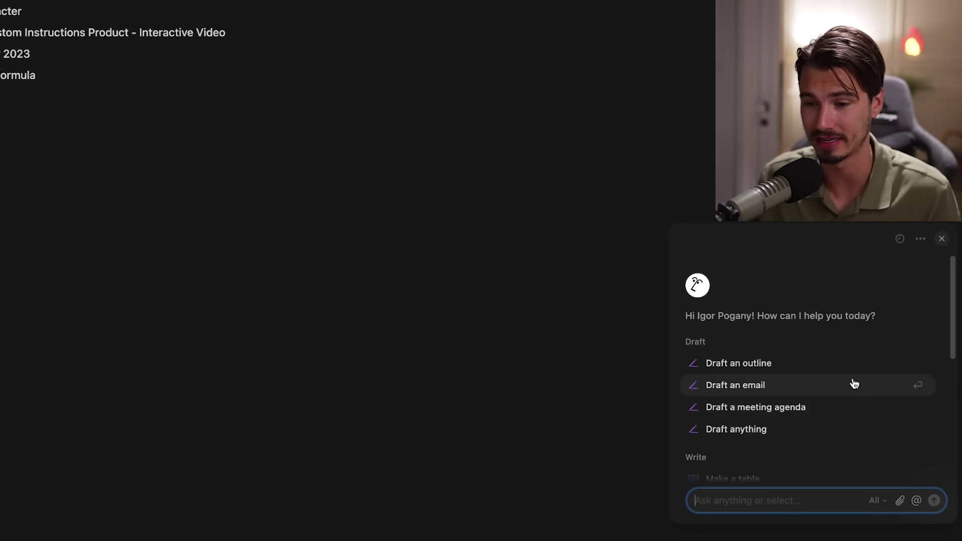
{"action": "scroll", "coordinate": [812, 401], "scroll_direction": "down", "scroll_amount": 2}
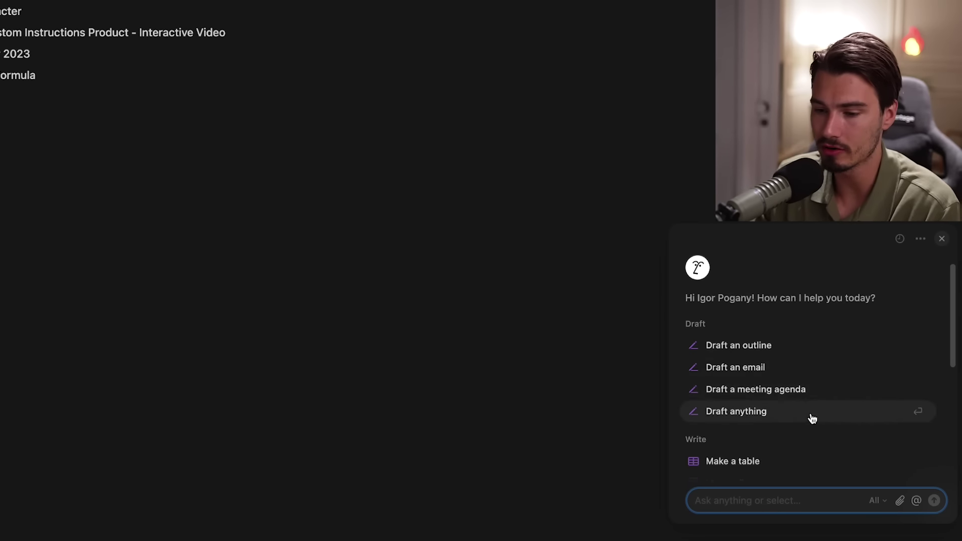
{"action": "left_click", "coordinate": [901, 502]}
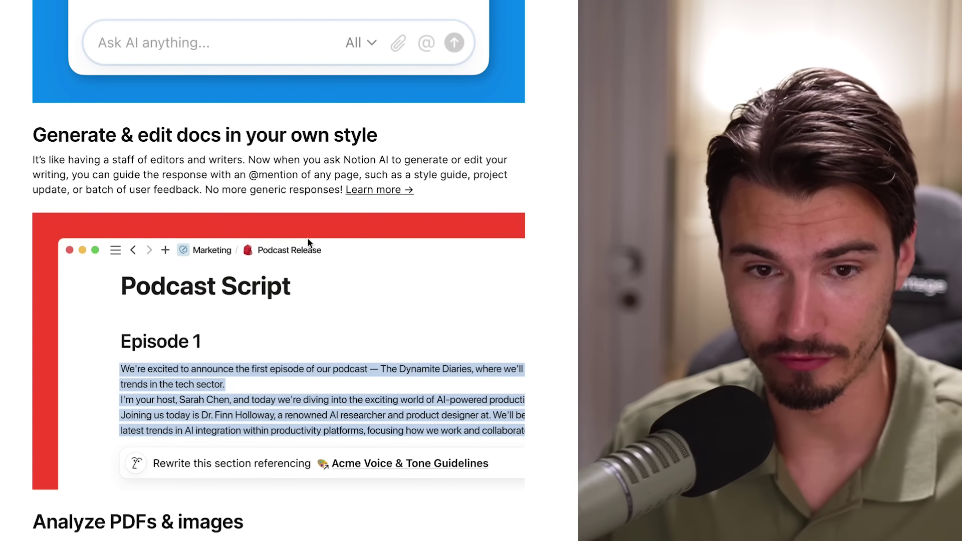
Step: Highlight the 'Generate & edit docs' heading, open New AIAC Copy, and ask AI to rework its tagline
{"action": "scroll", "coordinate": [54, 122], "scroll_direction": "down", "scroll_amount": 1}
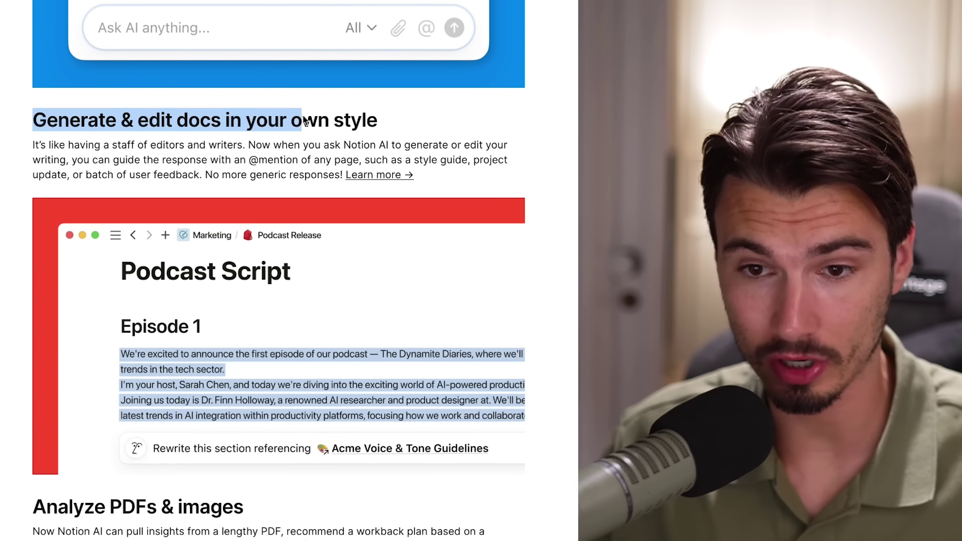
{"action": "left_click_drag", "start_coordinate": [367, 129], "coordinate": [490, 159]}
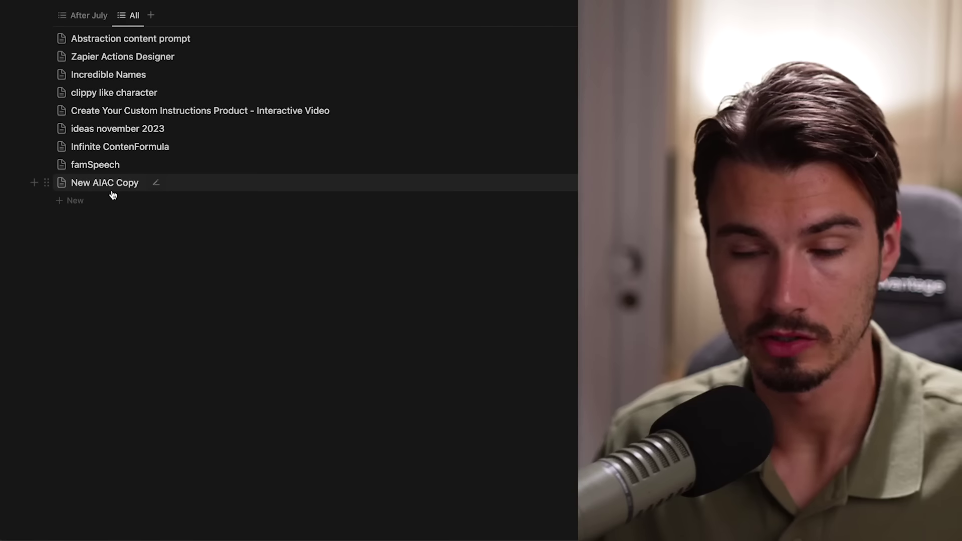
{"action": "left_click", "coordinate": [112, 193]}
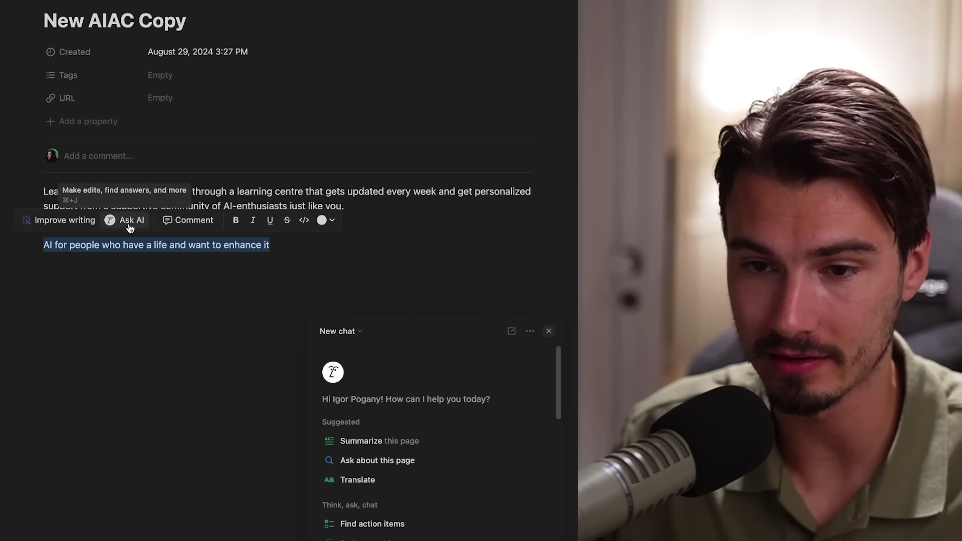
{"action": "left_click", "coordinate": [130, 223]}
{"action": "key", "text": "Escape"}
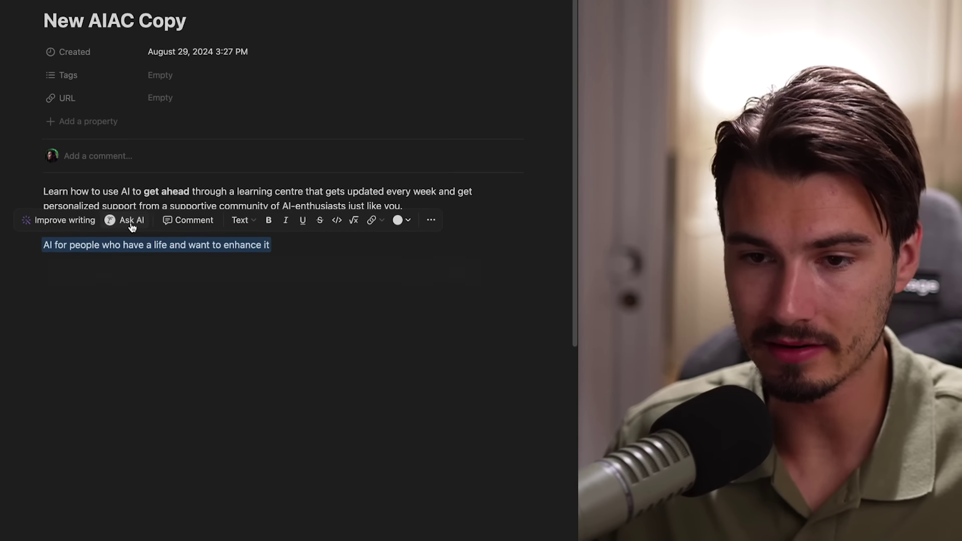
{"action": "left_click", "coordinate": [131, 222]}
{"action": "type", "text": "rewrite this with "}
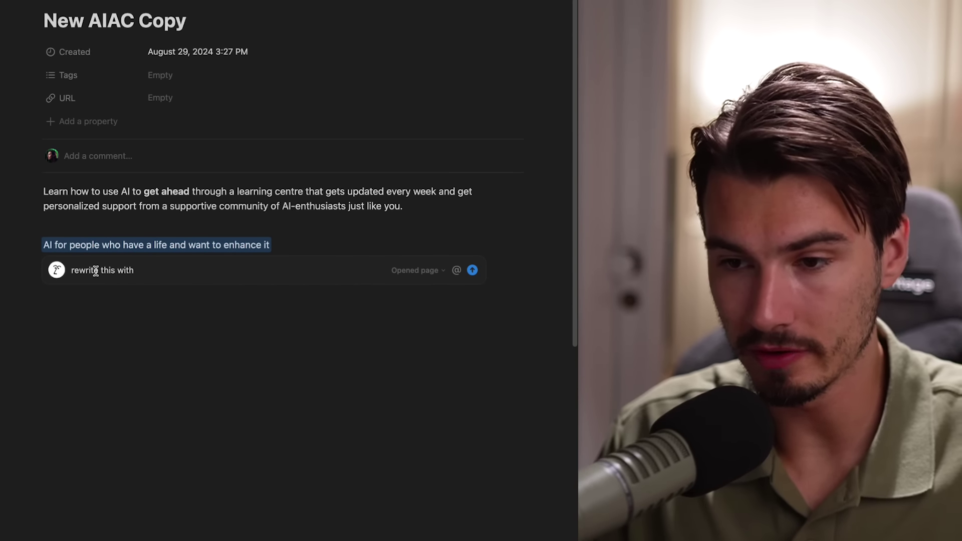
{"action": "type", "text": "@"}
{"action": "scroll", "coordinate": [275, 451], "scroll_direction": "down", "scroll_amount": 3}
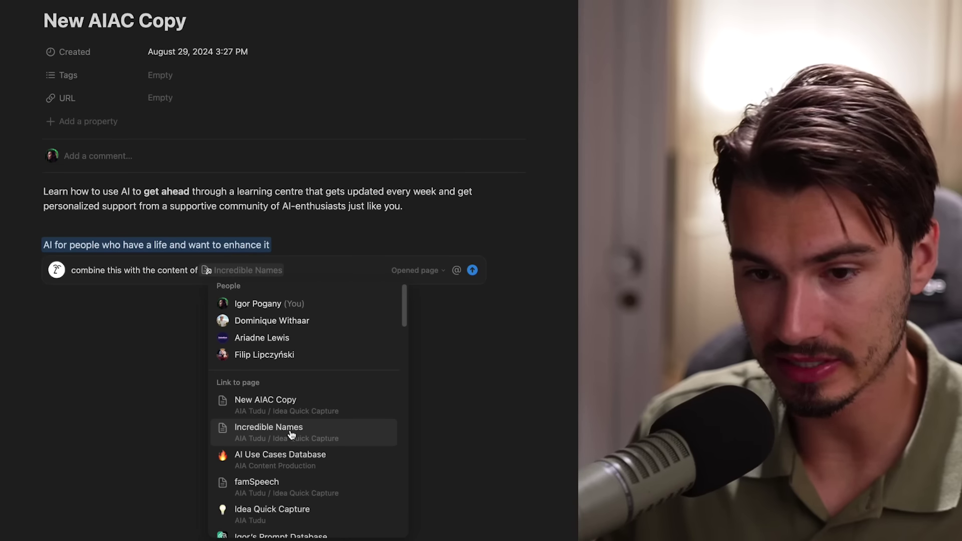
{"action": "left_click", "coordinate": [293, 434]}
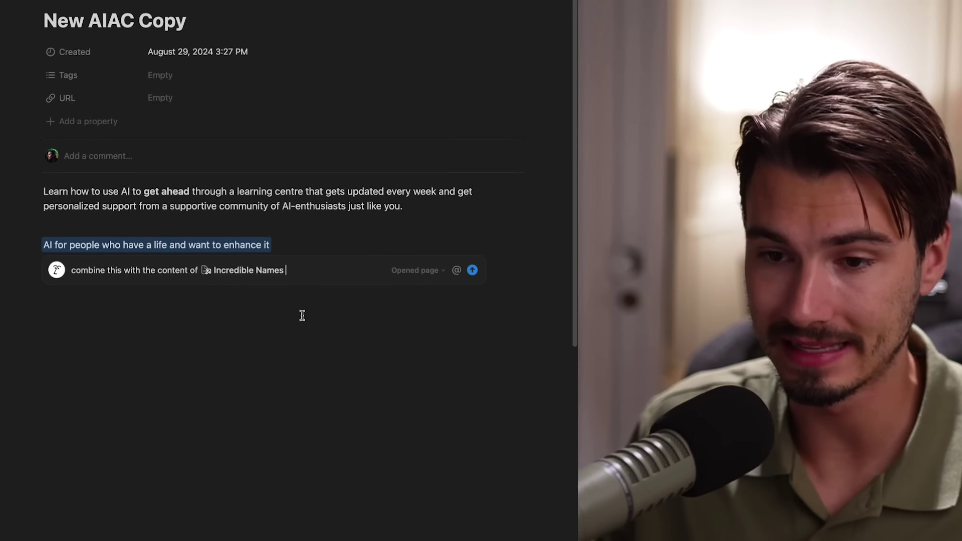
{"action": "key", "text": "Return"}
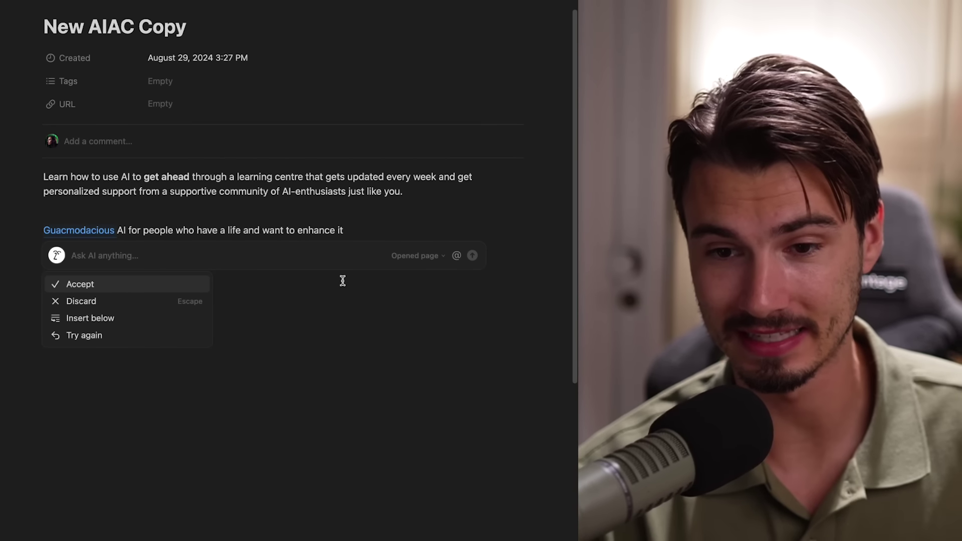
{"action": "left_click", "coordinate": [97, 287]}
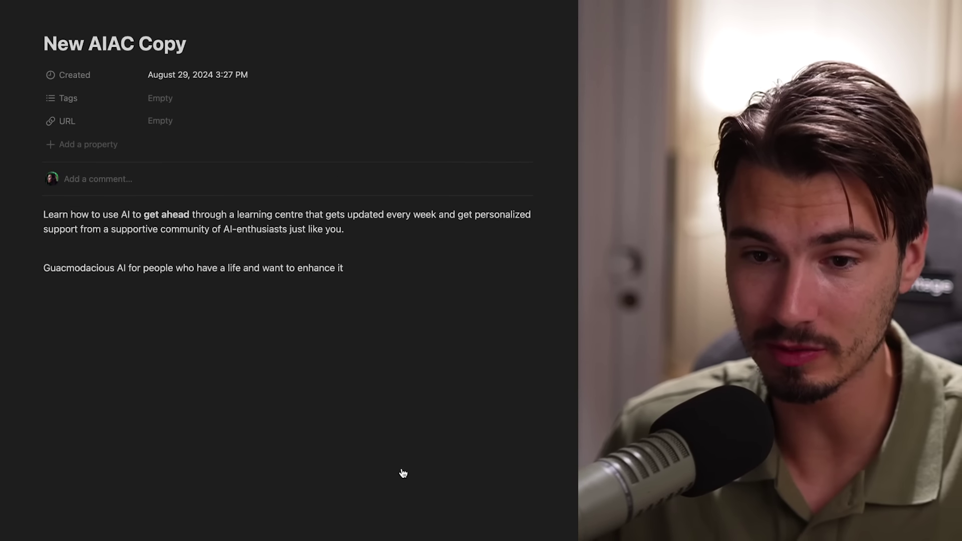
{"action": "left_click_drag", "start_coordinate": [359, 370], "coordinate": [99, 349]}
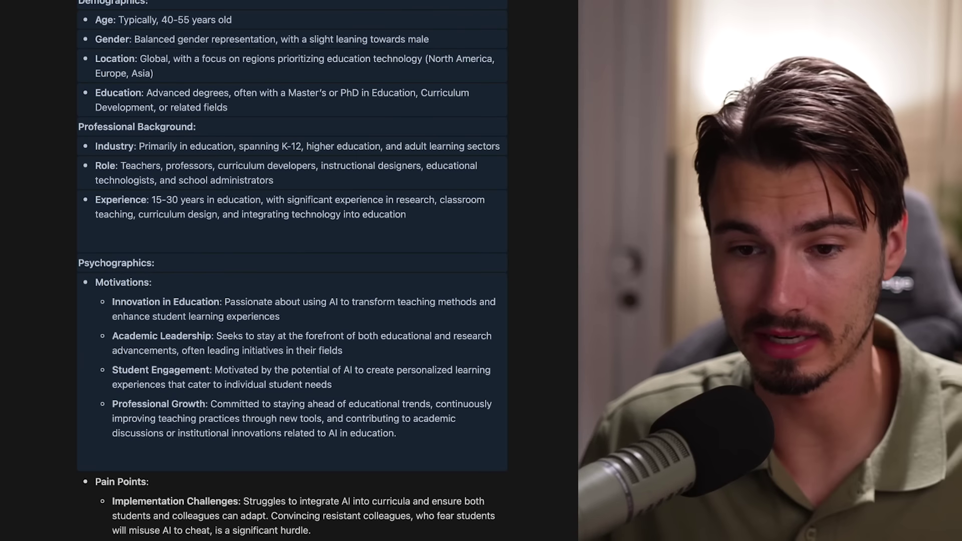
Step: Review the Education Persona page and select its Demographics through Psychographics sections
{"action": "scroll", "coordinate": [292, 270], "scroll_direction": "up", "scroll_amount": 3}
{"action": "scroll", "coordinate": [292, 271], "scroll_direction": "down", "scroll_amount": 3}
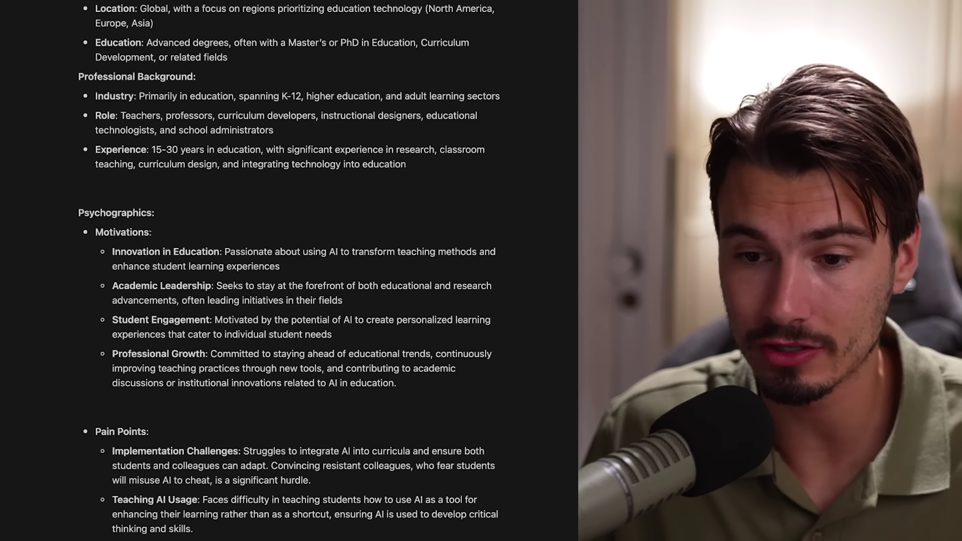
{"action": "scroll", "coordinate": [292, 271], "scroll_direction": "up", "scroll_amount": 3}
{"action": "left_click", "coordinate": [95, 369]}
{"action": "left_click_drag", "start_coordinate": [251, 152], "coordinate": [293, 396]}
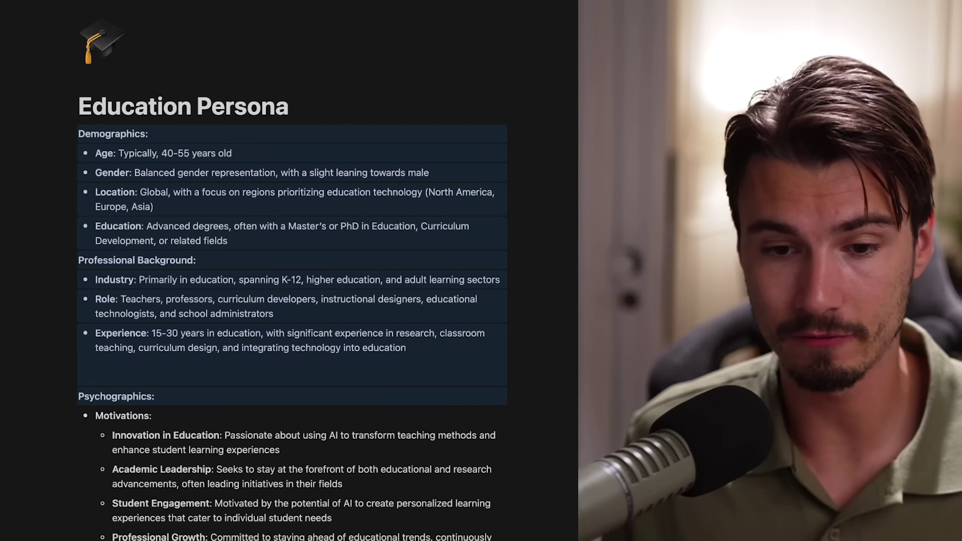